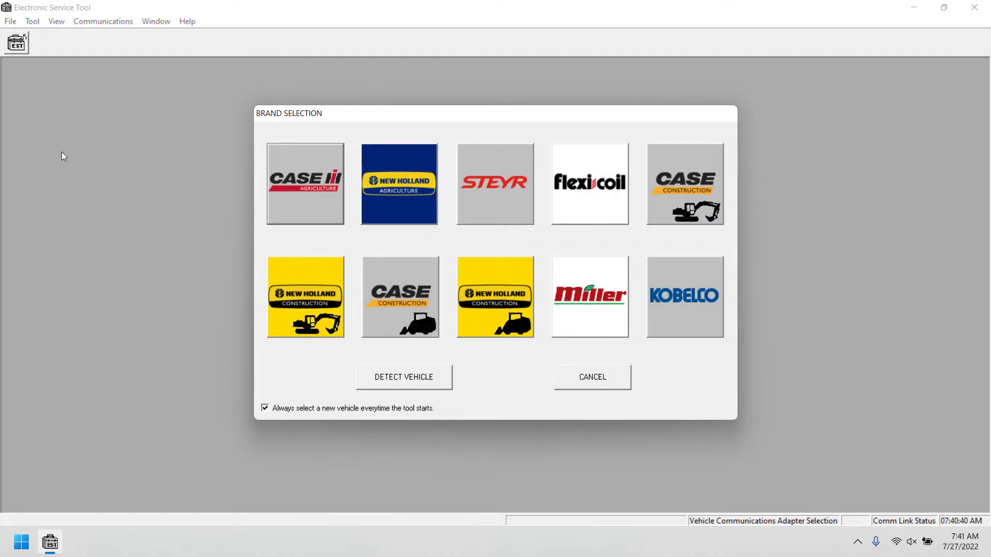
Browse the Case IH Agriculture equipment list through to Special Tools and return to the brand selection.
click(315, 198)
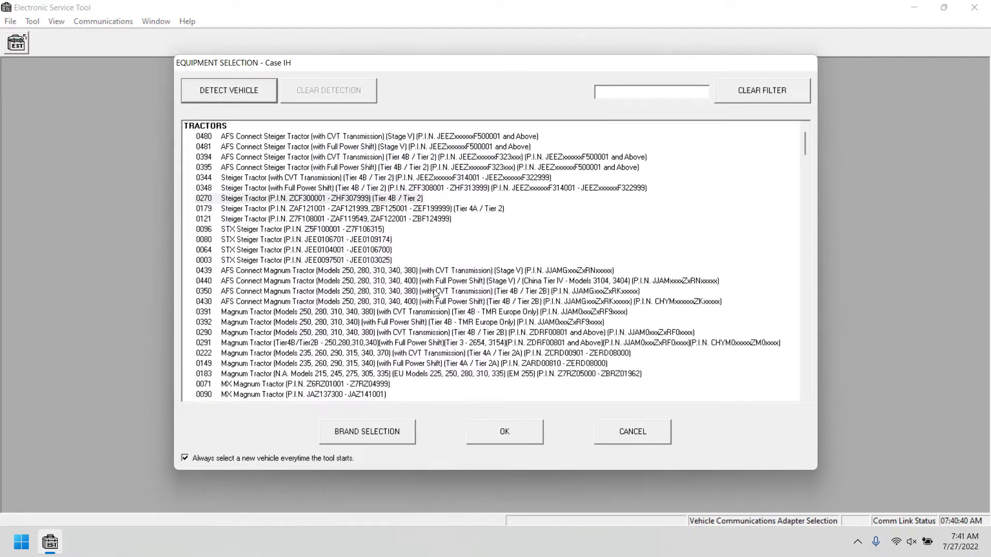
scroll(436, 293, down, 20)
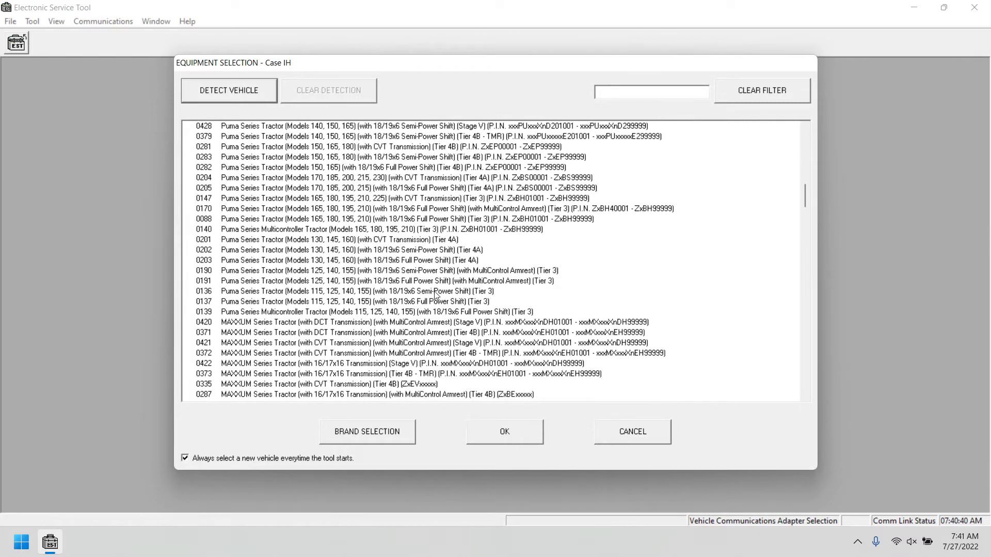
scroll(436, 294, down, 20)
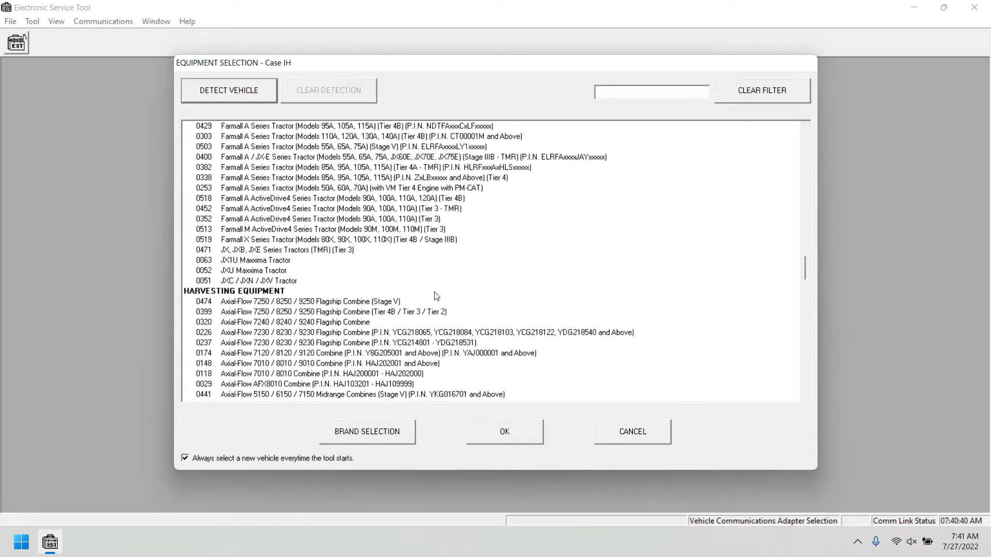
scroll(436, 296, down, 20)
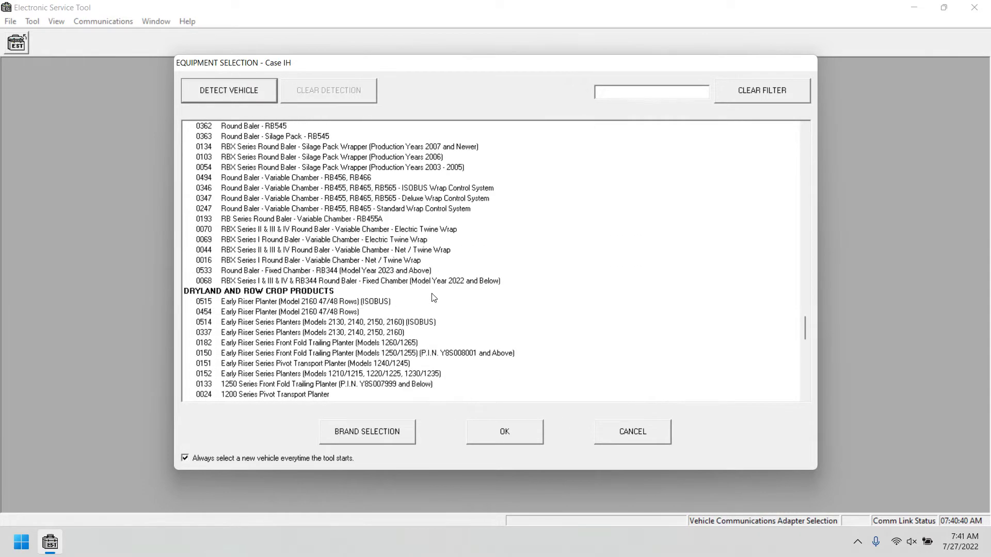
scroll(434, 298, down, 20)
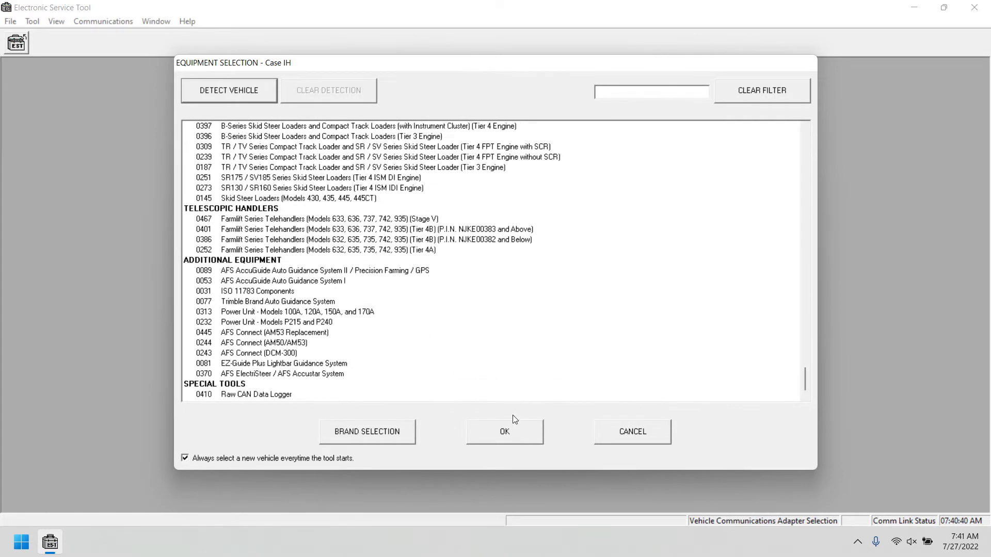
click(407, 432)
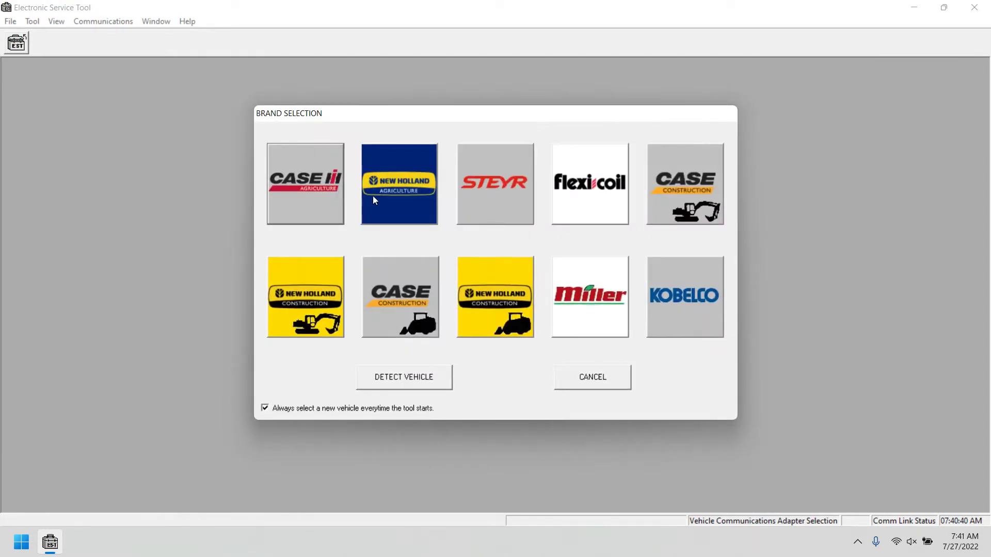
Browse the New Holland Agriculture equipment list down to the skid steer loaders and return to the brand selection.
click(373, 196)
scroll(494, 263, down, 2)
scroll(494, 263, down, 20)
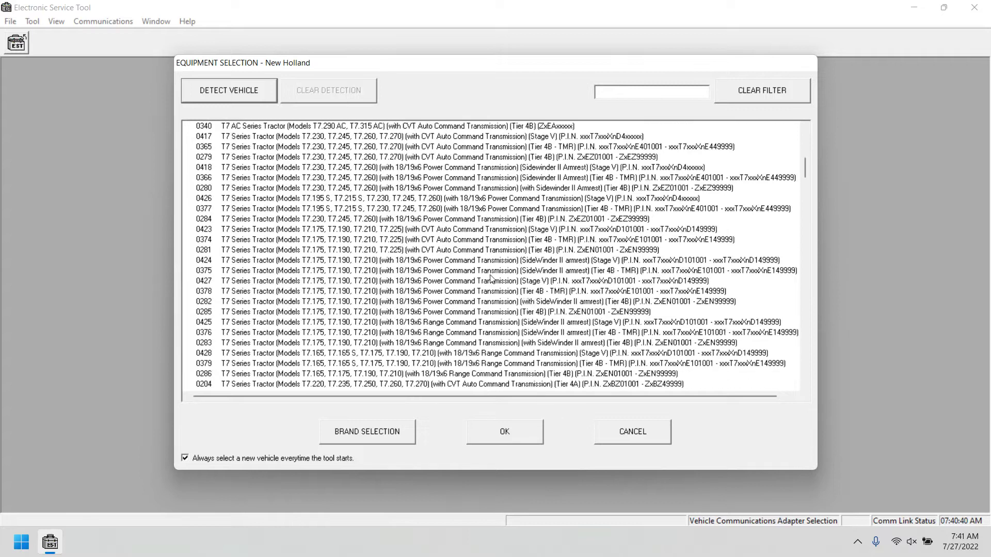
scroll(490, 285, down, 20)
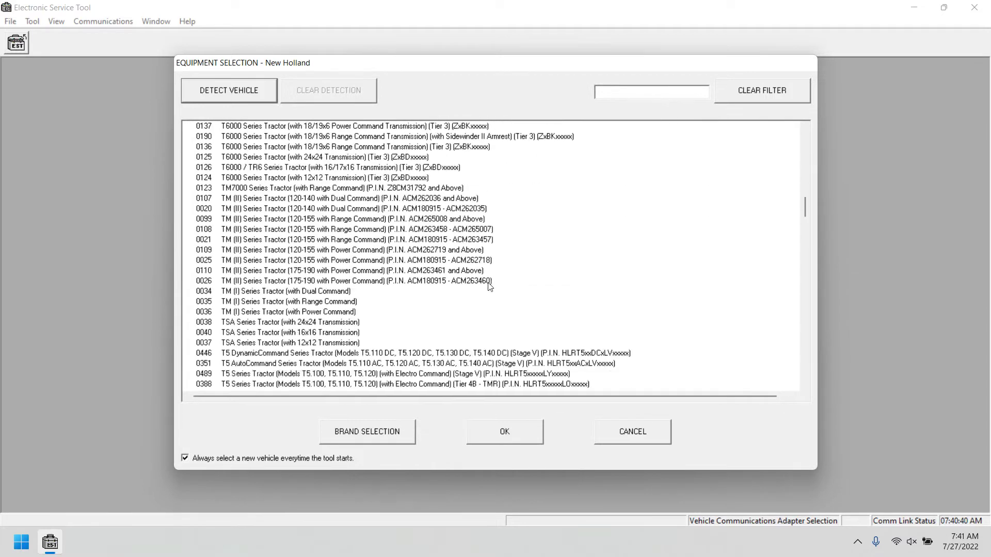
scroll(490, 284, down, 20)
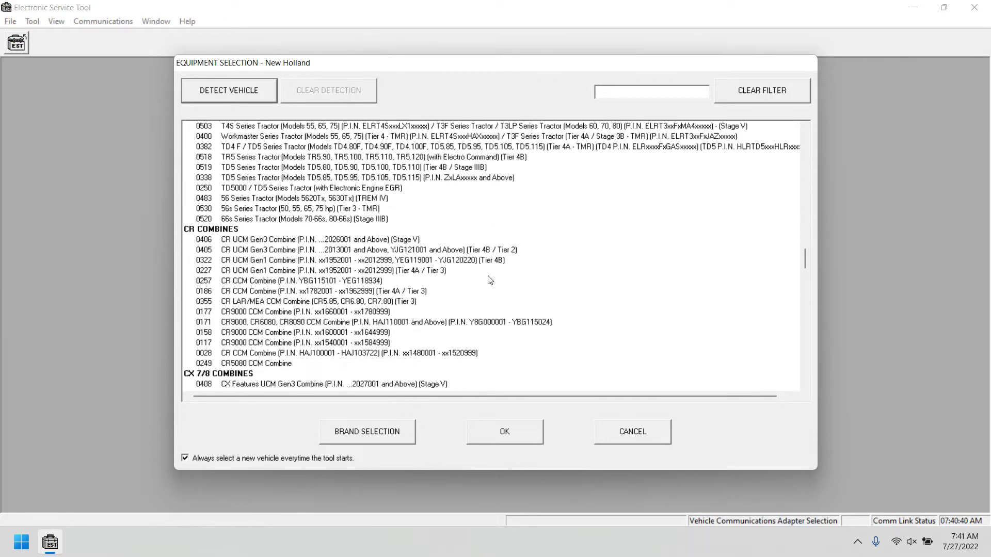
scroll(489, 279, down, 20)
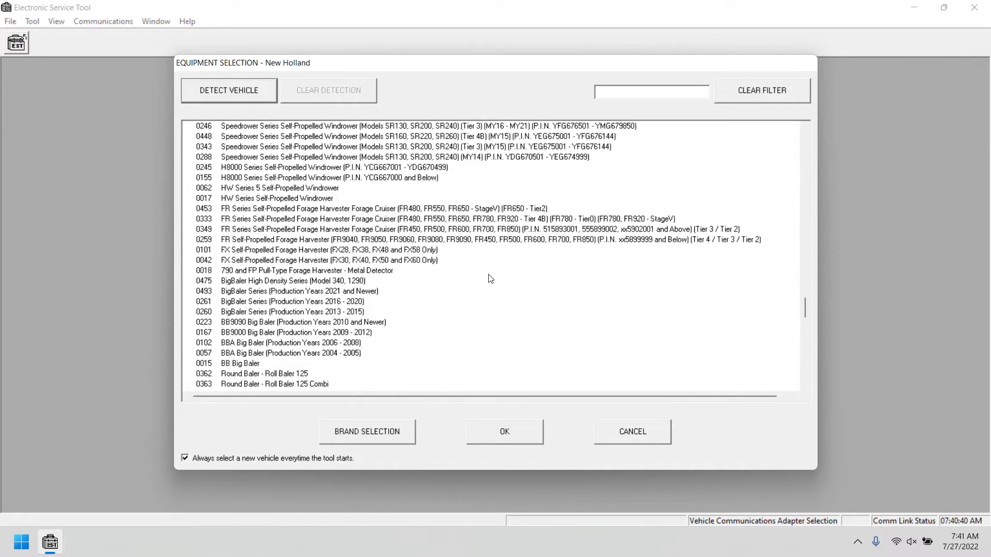
scroll(490, 278, down, 20)
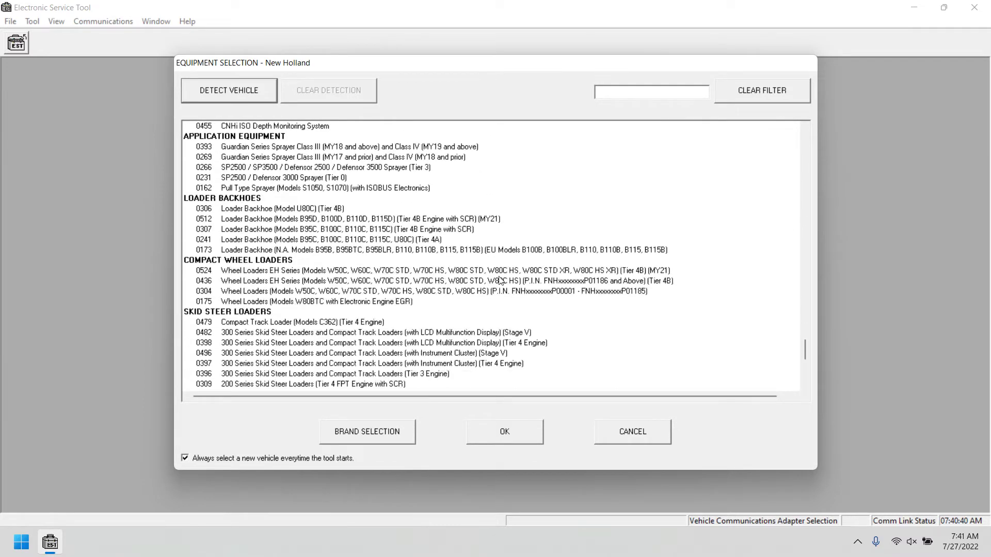
click(374, 425)
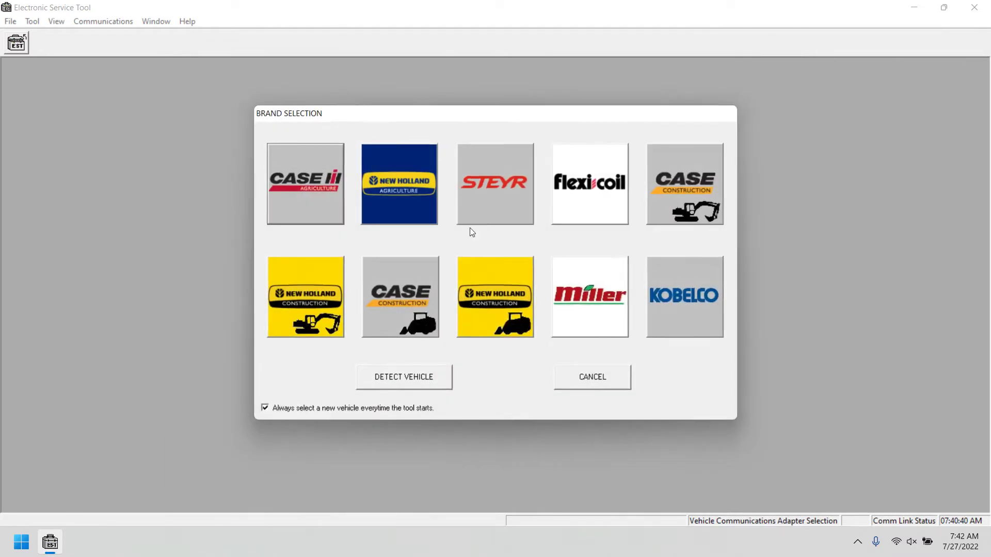
Examine the equipment lists of the Steyr and Flexi-coil brands and return to the brand selection.
click(518, 193)
scroll(619, 228, down, 8)
scroll(619, 227, down, 6)
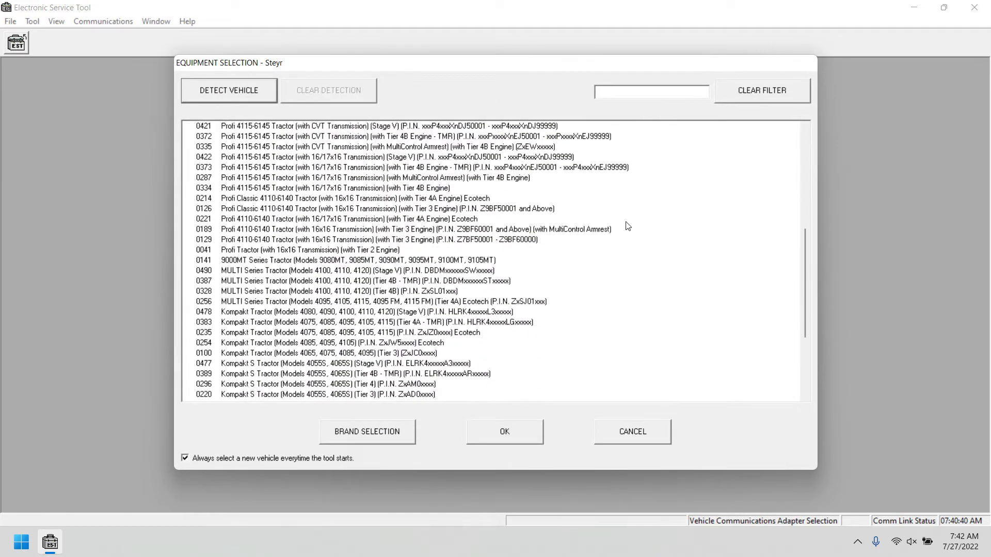
click(405, 424)
click(553, 202)
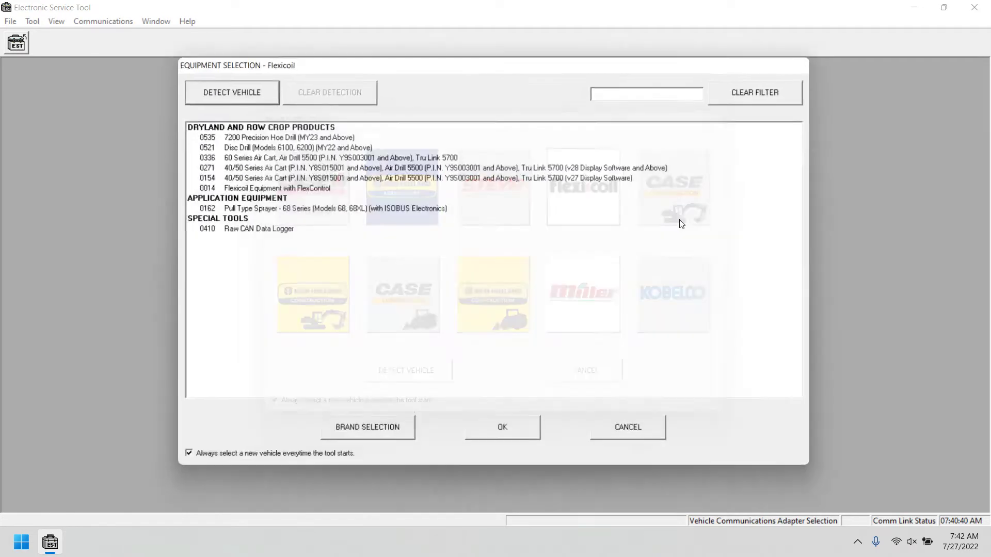
click(362, 424)
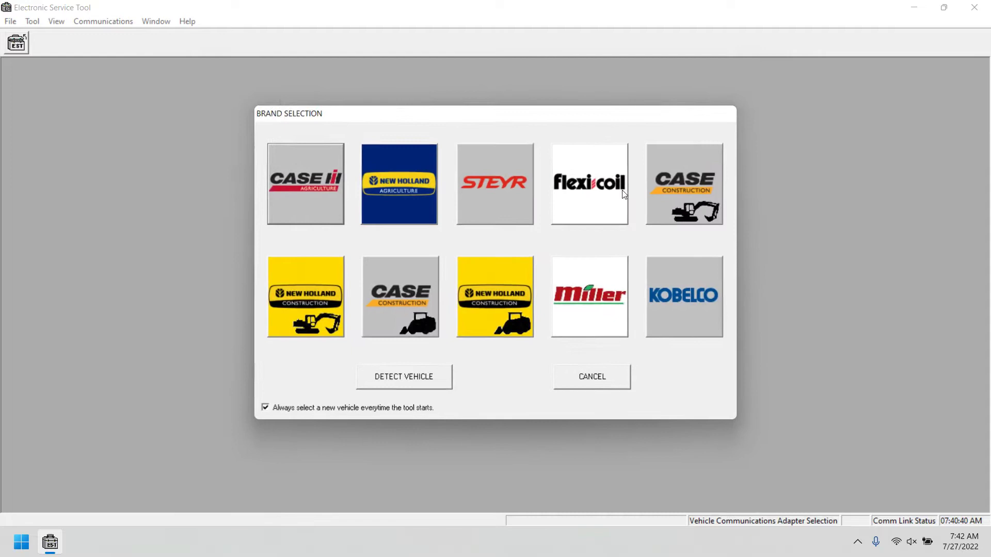
Examine the heavy equipment lists of the Case Construction and New Holland Construction excavator brands, returning to the brand selection.
click(667, 169)
scroll(561, 218, down, 5)
scroll(559, 219, down, 7)
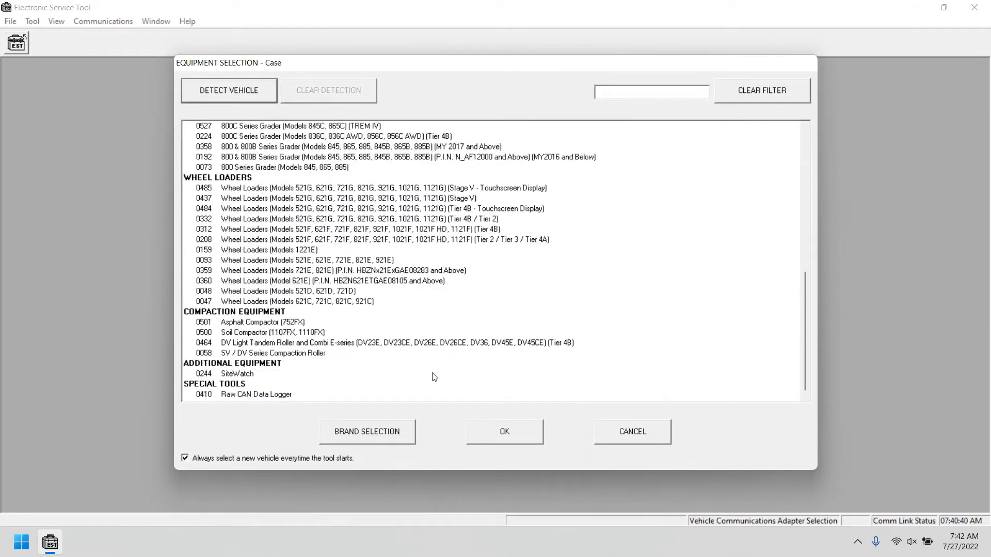
click(386, 431)
click(311, 303)
scroll(648, 281, down, 7)
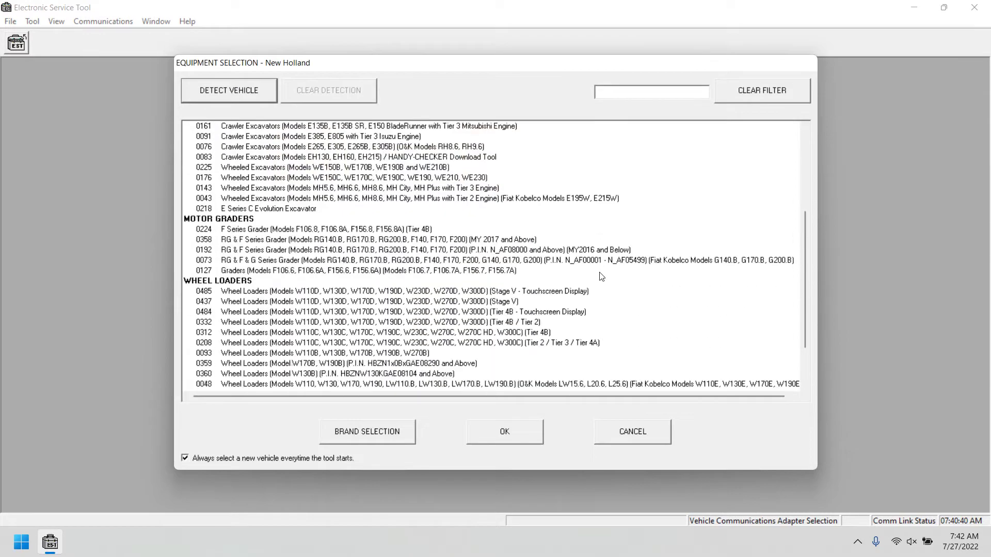
click(384, 432)
Examine the light equipment lists of the Case Construction and New Holland Construction loader brands, returning to the brand selection.
click(432, 293)
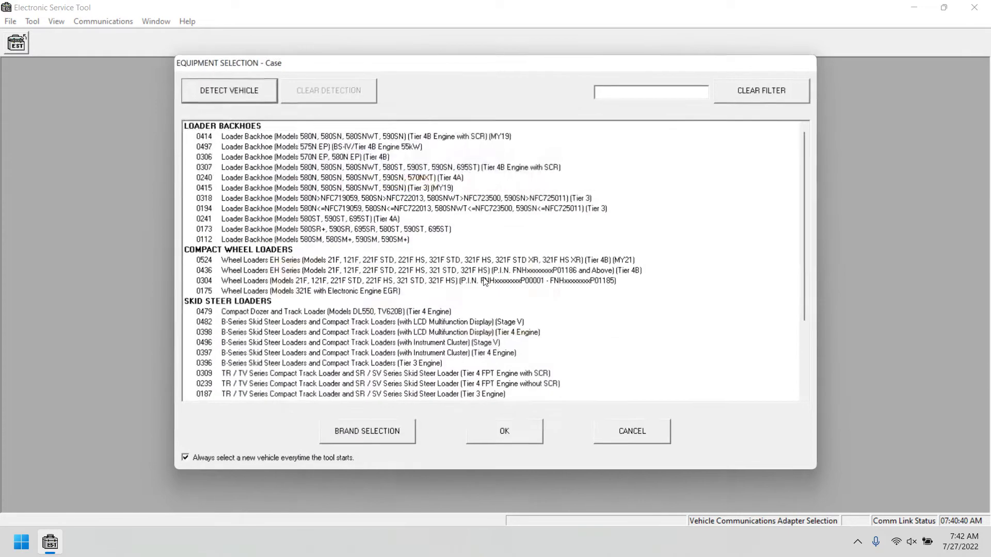
scroll(494, 293, down, 5)
click(381, 432)
click(515, 301)
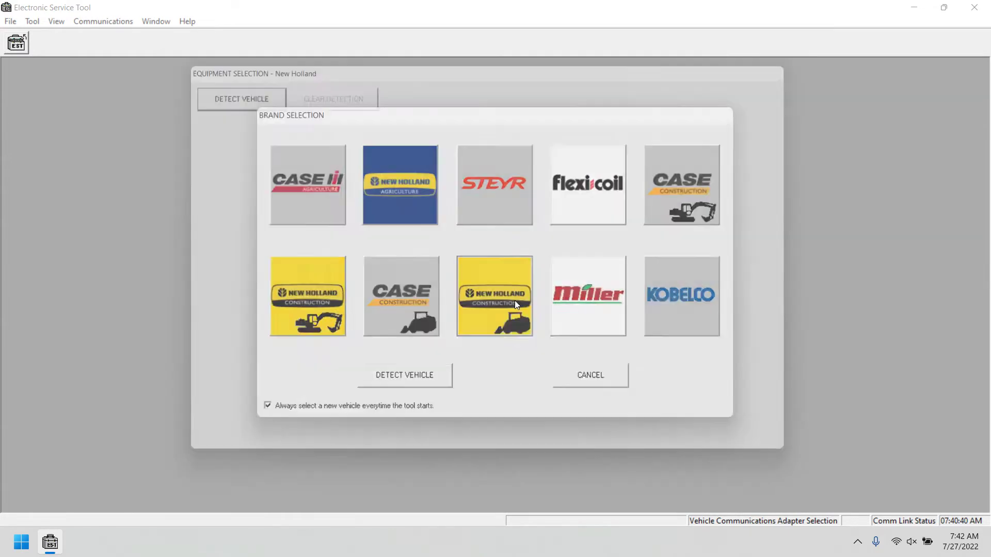
scroll(521, 301, down, 5)
click(399, 423)
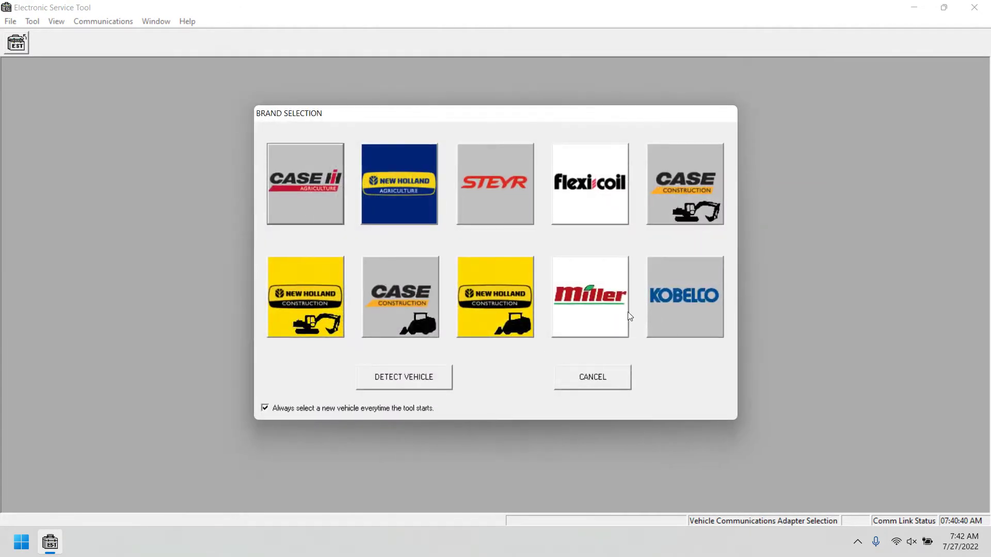
Examine the Miller and Kobelco equipment lists and close the equipment selection without choosing a vehicle.
click(626, 311)
click(333, 434)
click(651, 324)
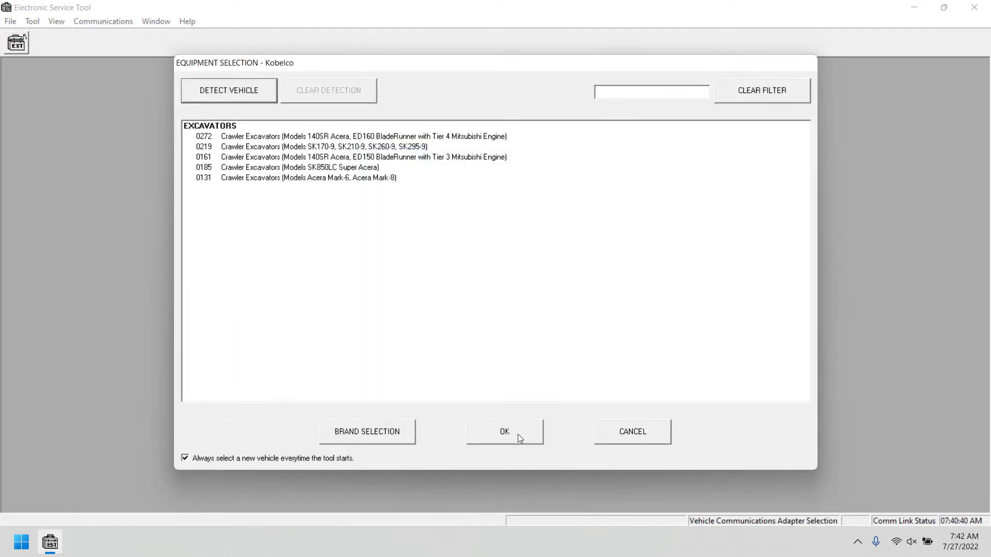
click(645, 431)
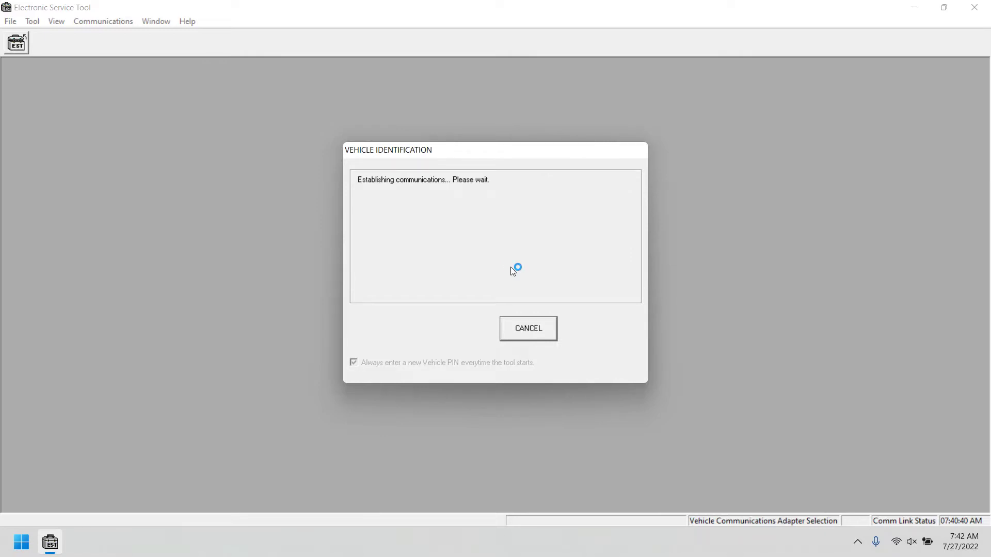
Cancel the vehicle identification and answer No to the diagnostic data consent question.
click(526, 329)
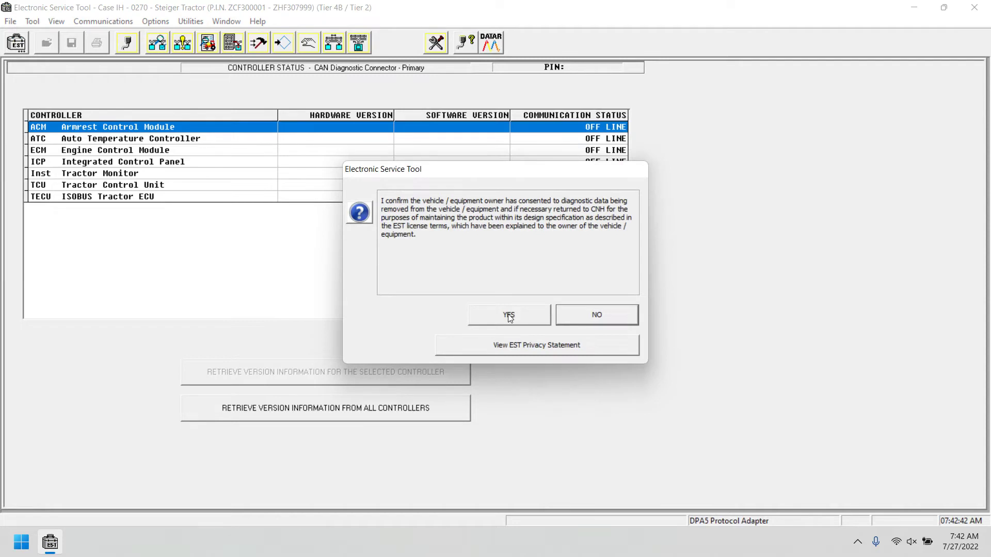
click(633, 321)
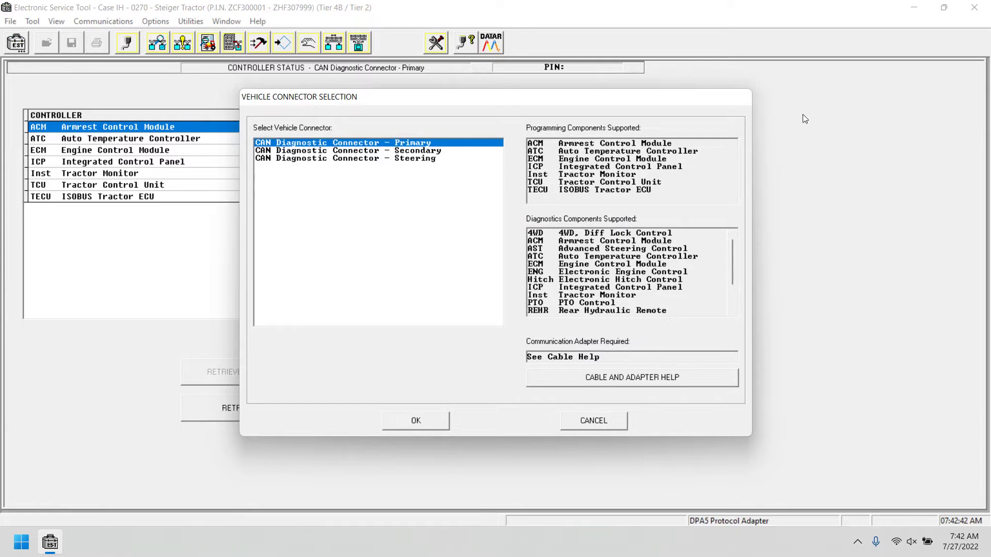
Check the supported components of the Secondary and Steering CAN diagnostic connectors in the vehicle connector selection.
scroll(630, 274, down, 2)
click(439, 151)
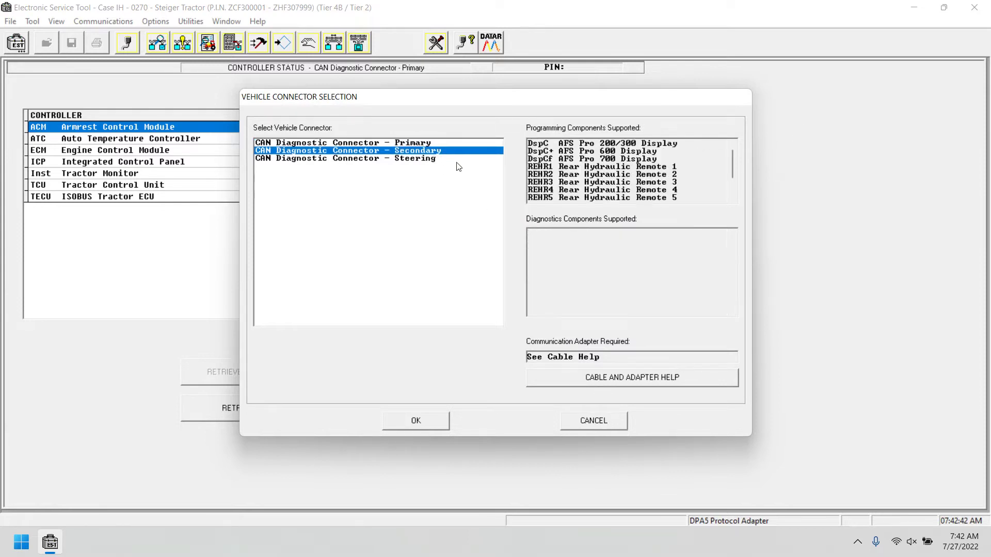
click(454, 159)
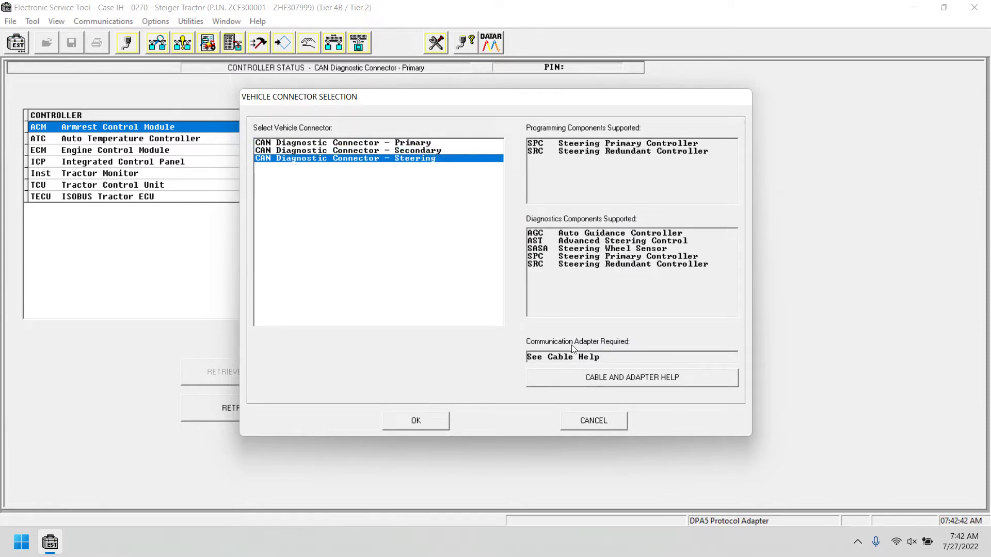
Read through the cable and adapter help for the vehicle connectors, then close it and the connector selection.
click(578, 374)
scroll(648, 268, down, 5)
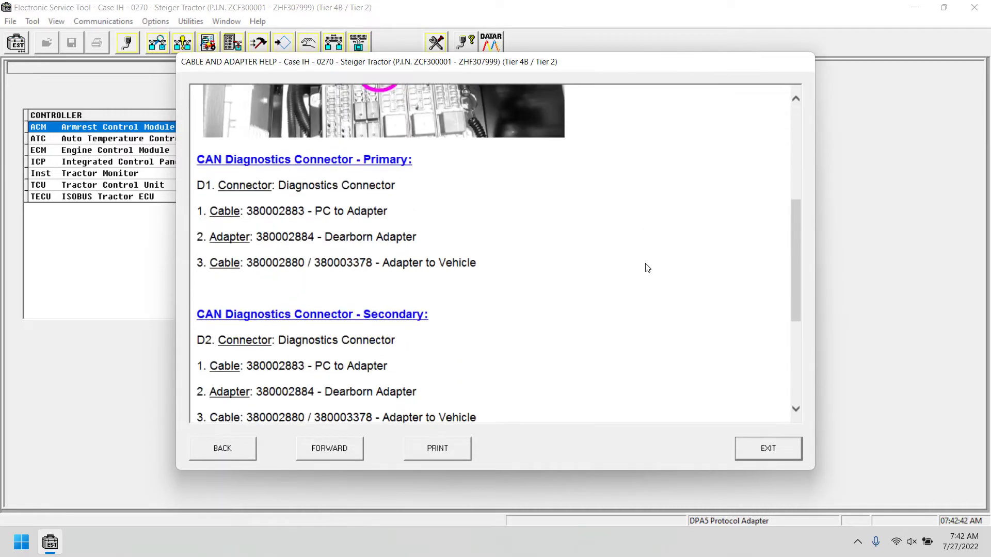
scroll(647, 267, down, 4)
click(767, 443)
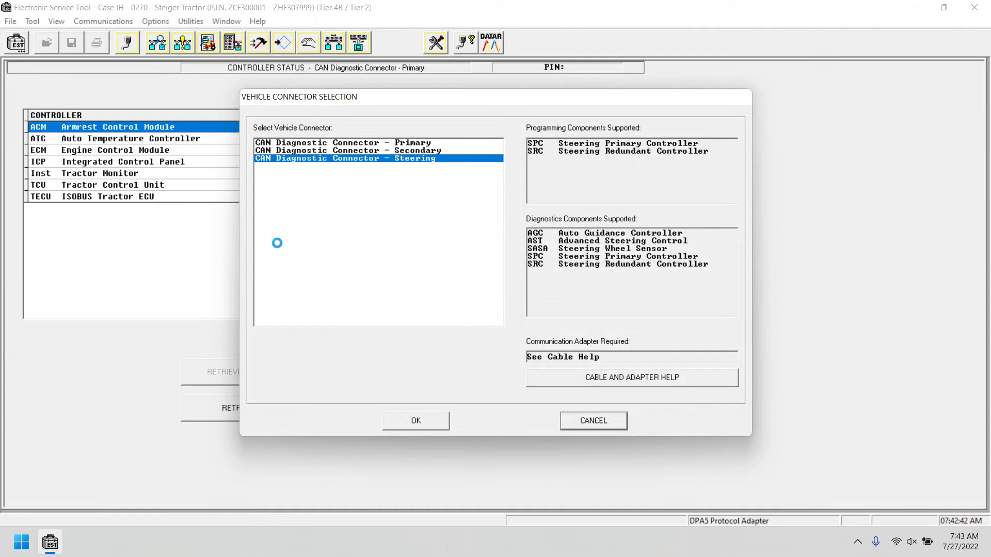
key(Escape)
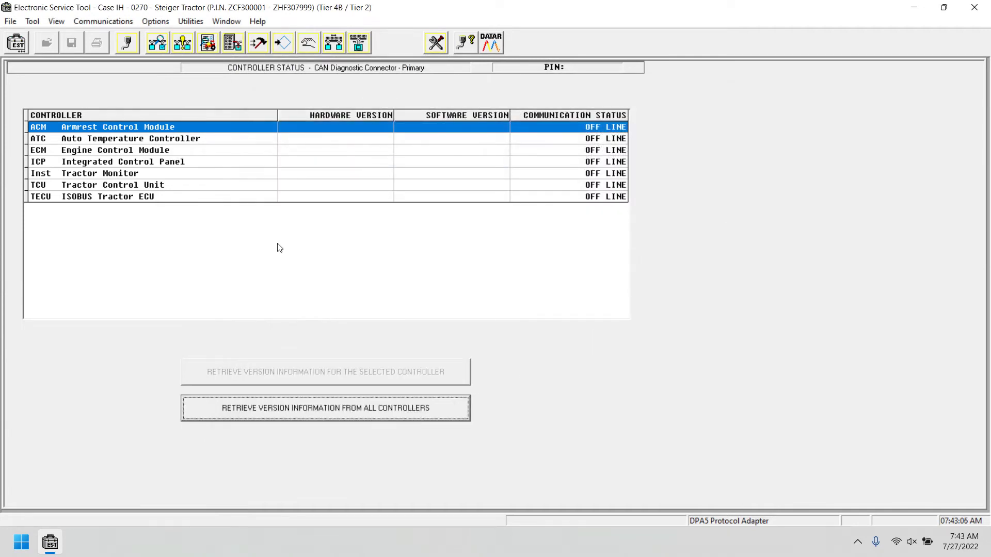
Retrieve the version information from all controllers, look through the list and close it.
click(285, 402)
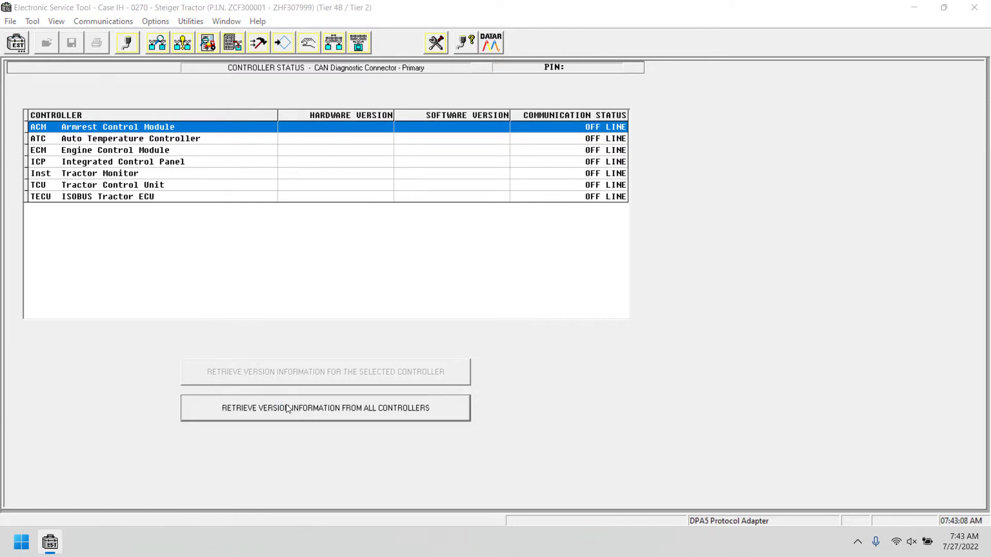
scroll(594, 257, down, 1)
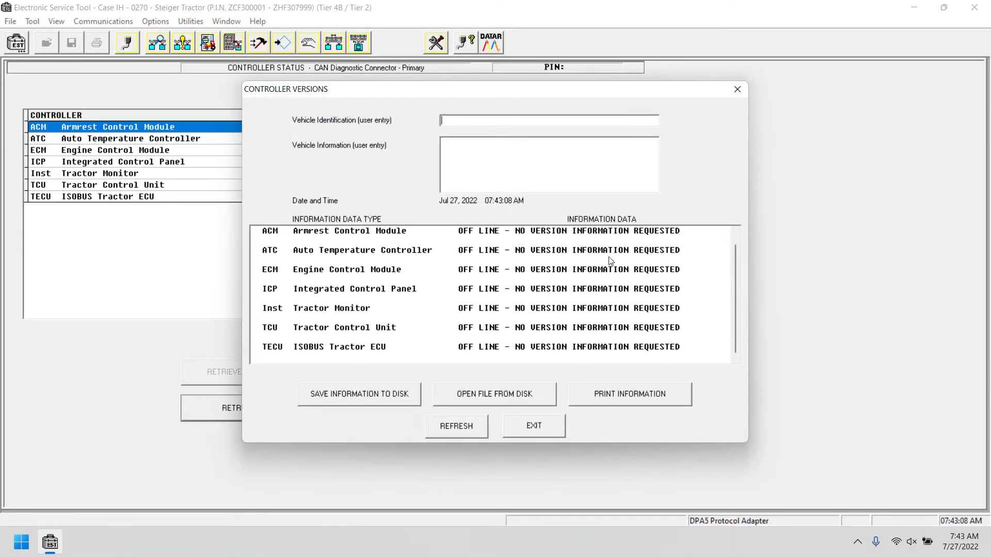
click(640, 338)
click(533, 426)
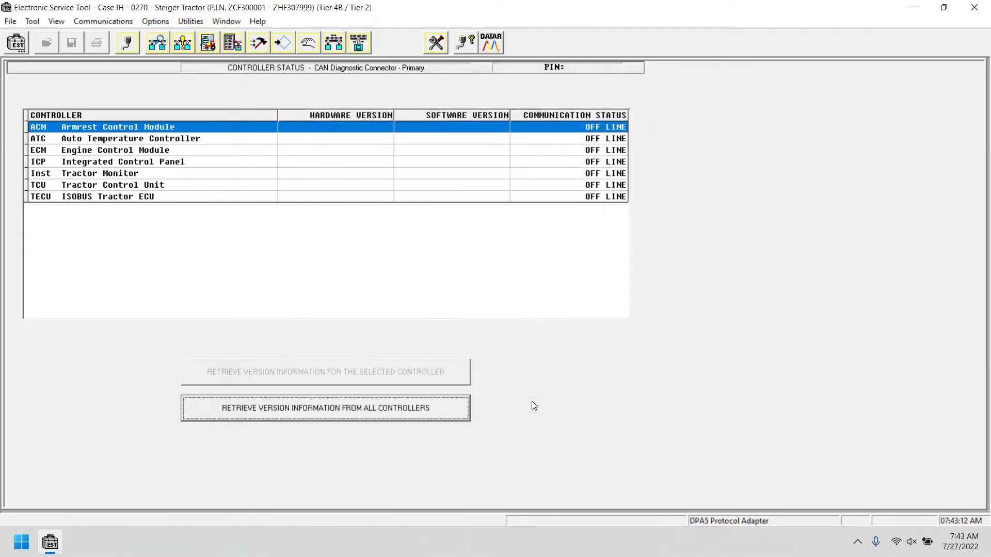
Open the vehicle connector selection again and dismiss it without changing the connector.
click(120, 40)
click(599, 422)
Retrieve the faults for the 4WD, Diff Lock Control controller and exit the fault list.
click(178, 42)
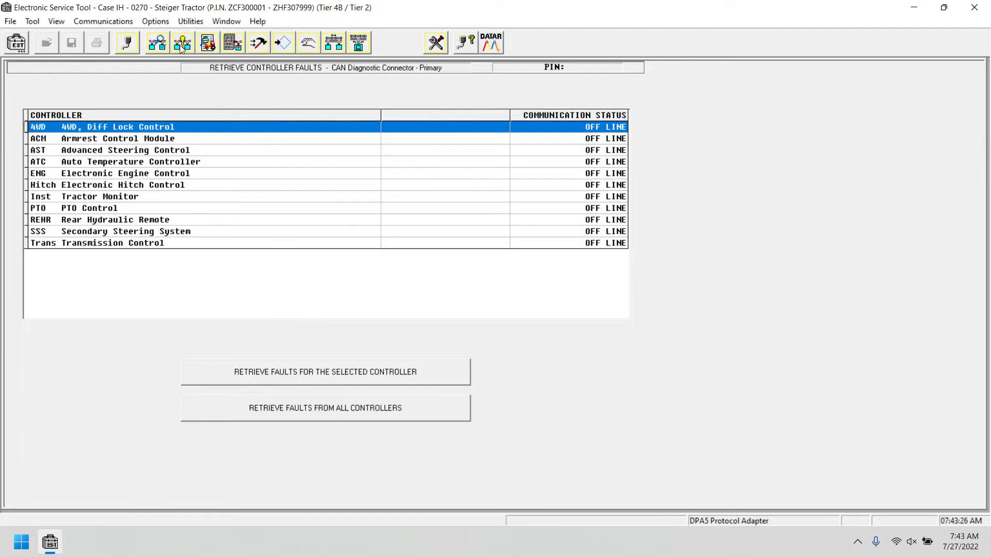
click(278, 374)
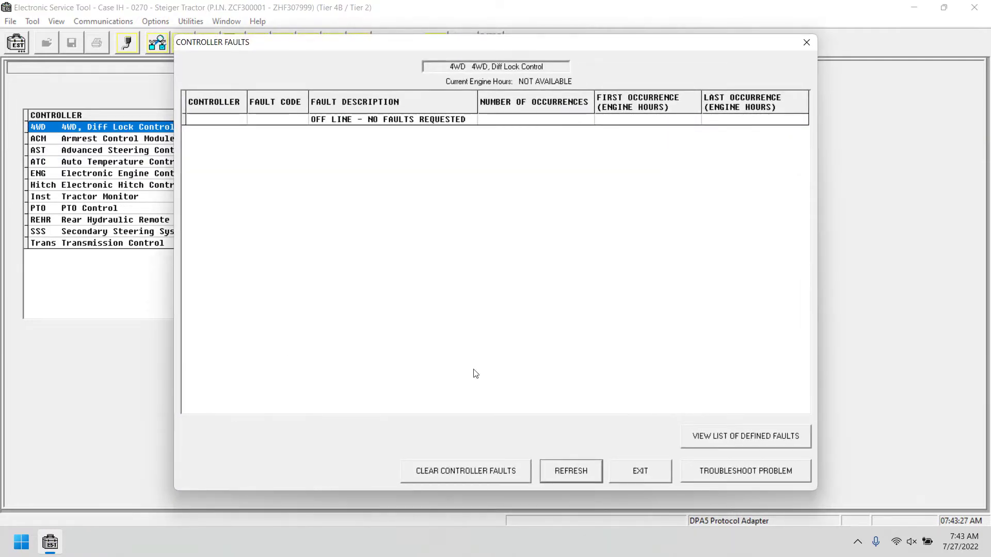
click(634, 474)
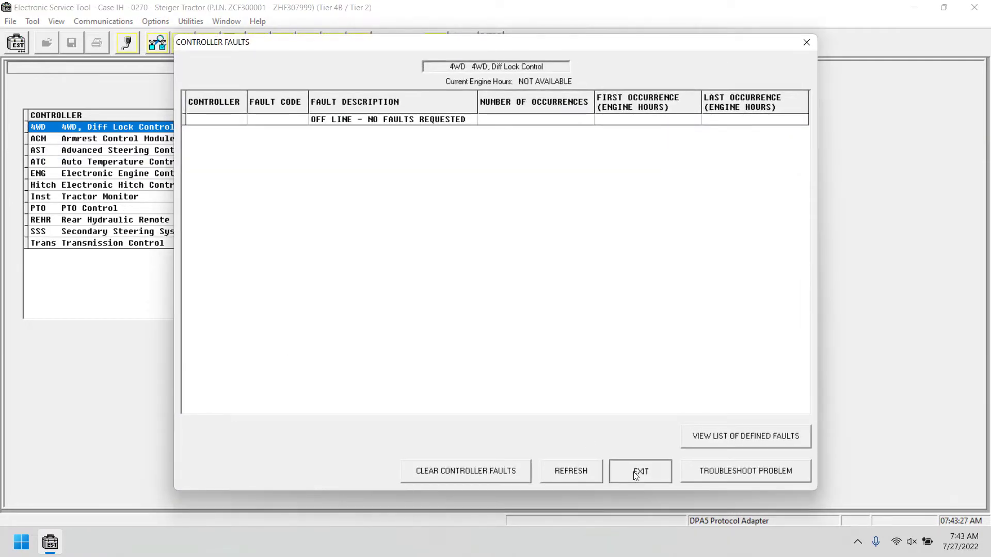
Review the defined faults for the 4WD, Diff Lock Control controller, try to launch problem troubleshooting, and exit the controller faults.
click(713, 443)
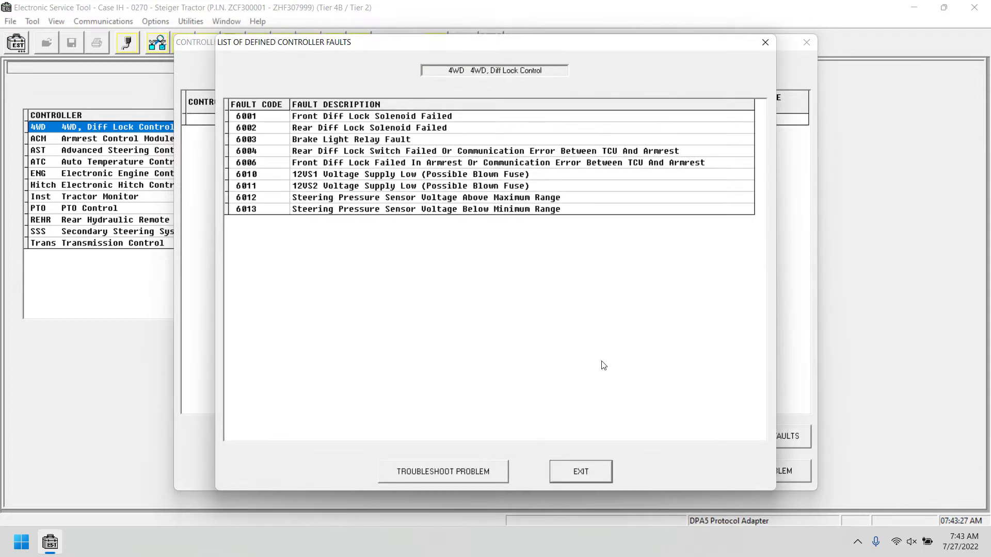
click(577, 472)
click(792, 467)
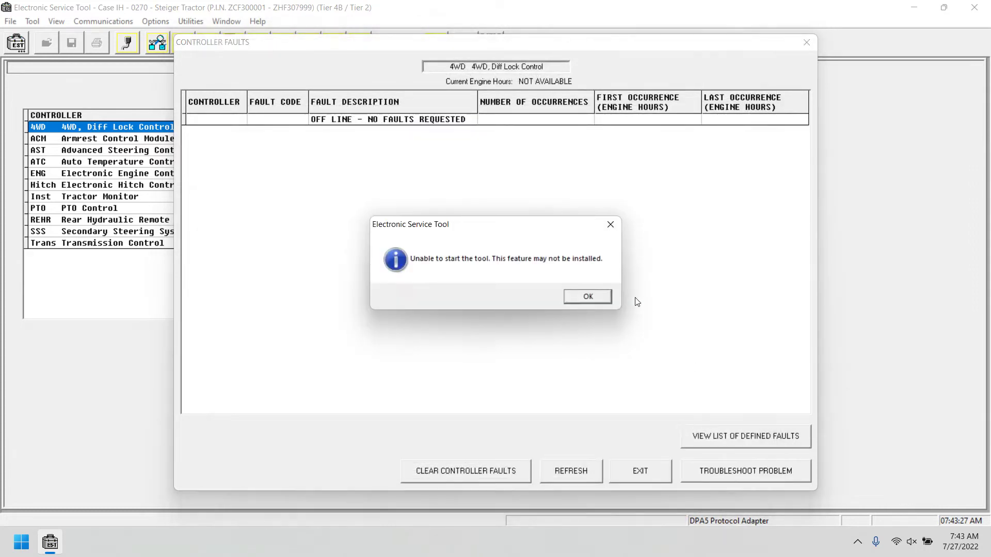
click(579, 298)
click(636, 475)
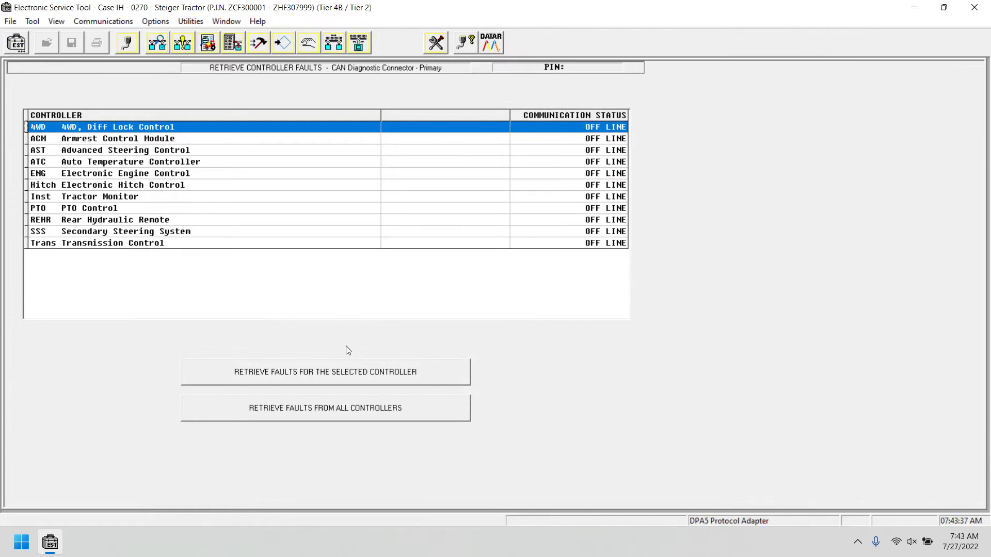
Retrieve the faults for the selected 4WD controller and from all controllers, exiting each fault list after viewing it.
click(344, 371)
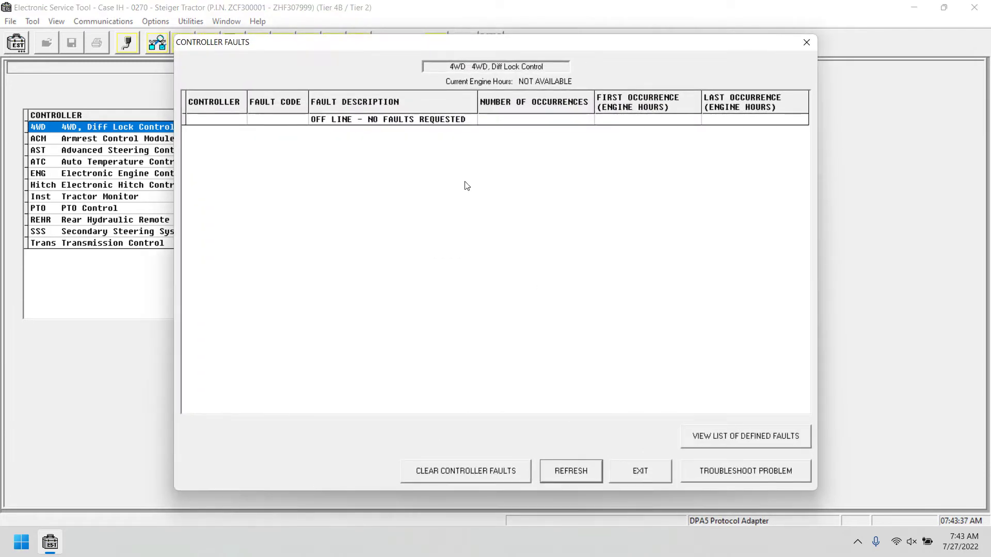
click(630, 481)
click(444, 413)
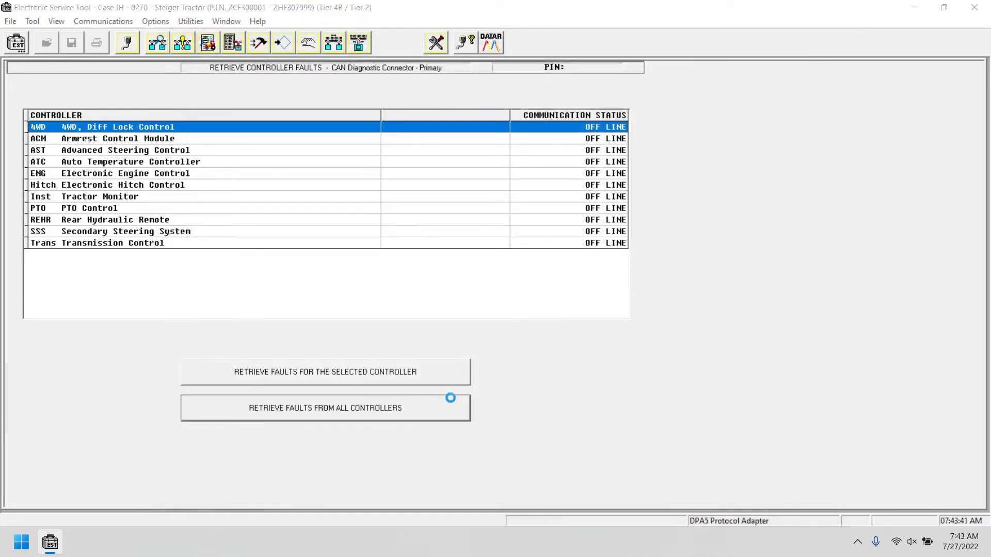
click(634, 471)
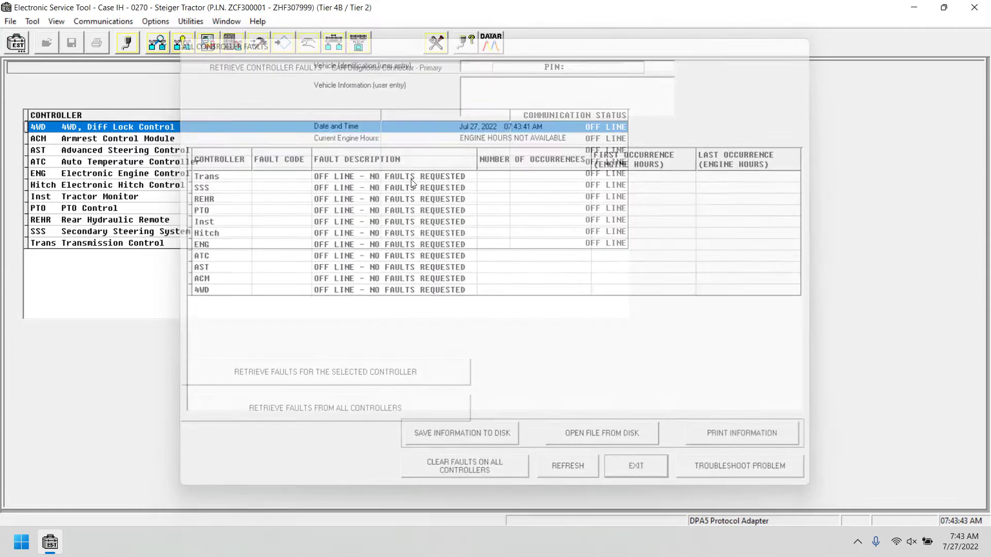
Open the parameter selection of the Monitor screen and look through the available parameters to the end of the list.
click(157, 42)
click(159, 85)
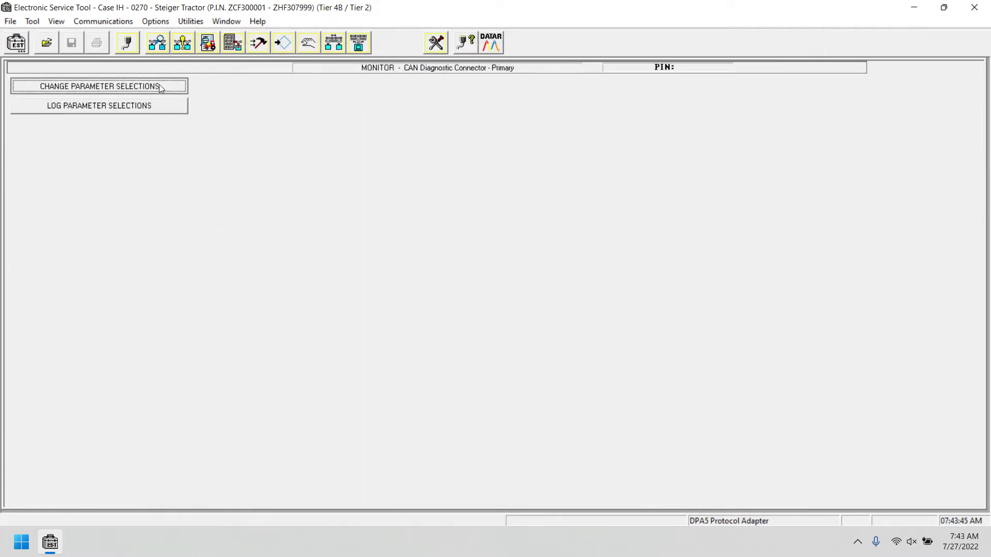
scroll(430, 246, down, 8)
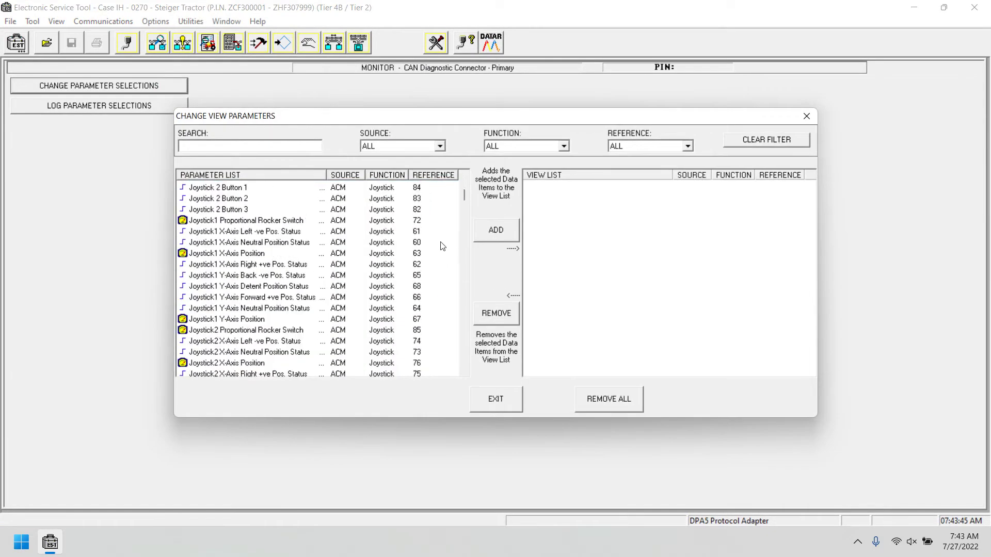
click(570, 309)
drag(463, 194, 468, 360)
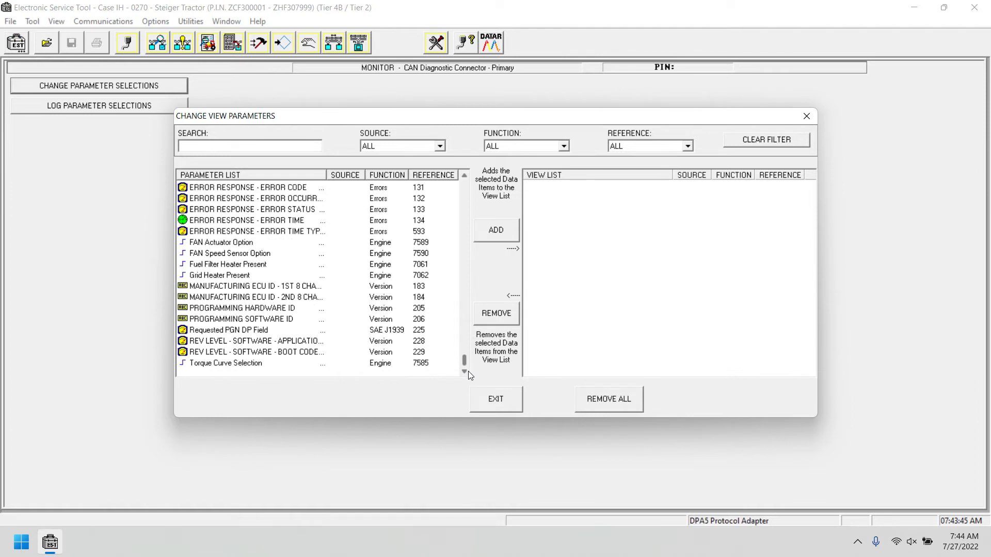
Examine the Source, Function and Reference filter choices for the view parameters, then exit without adding any parameter.
click(439, 146)
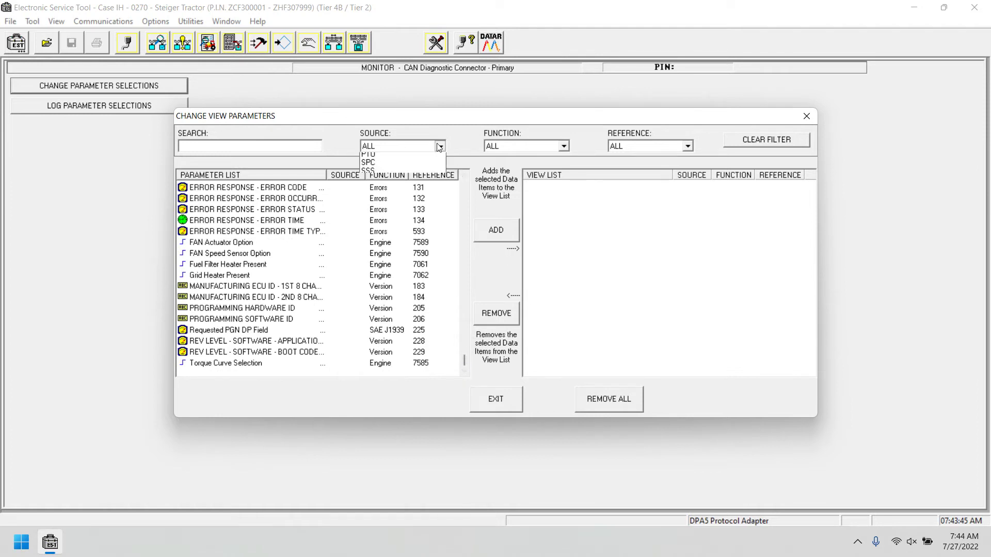
click(506, 150)
scroll(525, 209, down, 5)
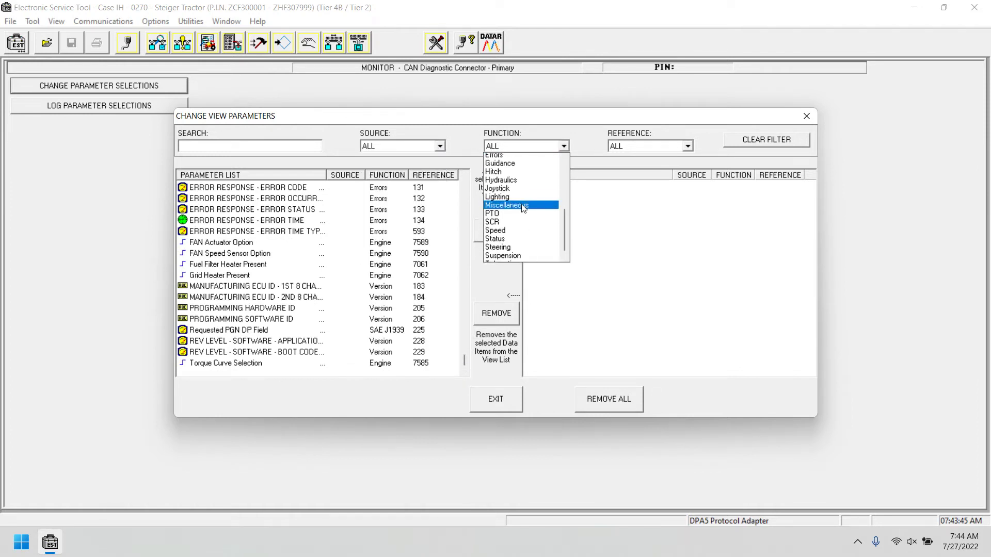
click(637, 146)
click(638, 146)
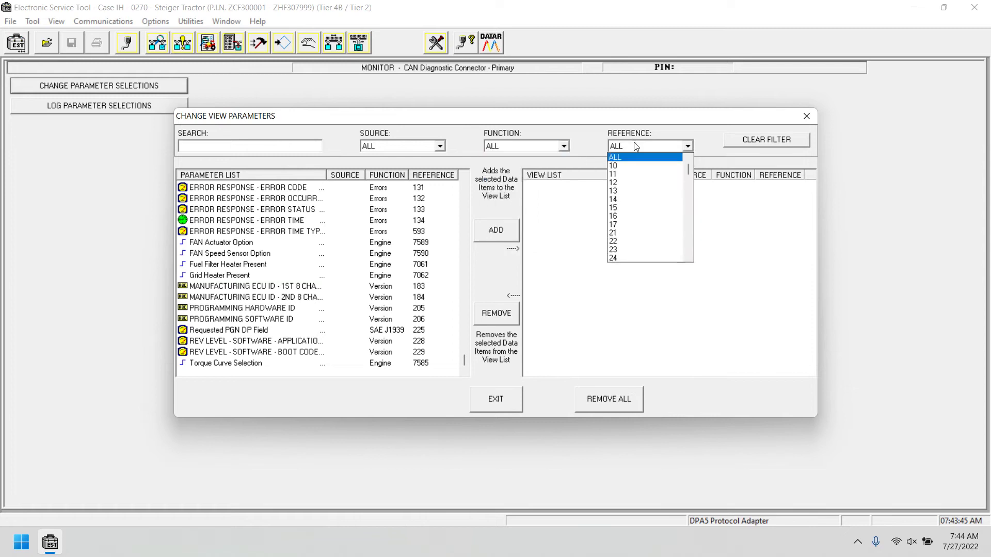
click(679, 130)
click(504, 408)
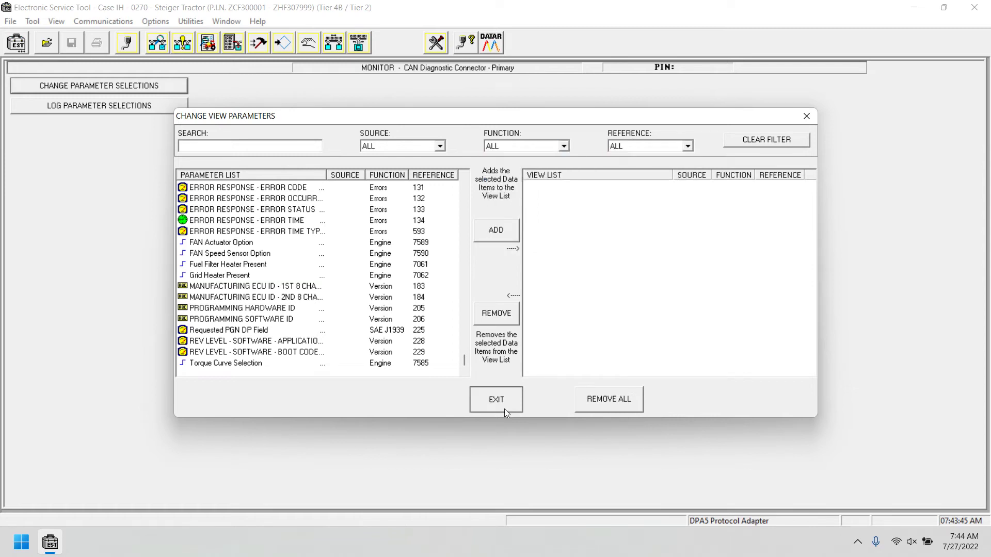
Show the parameter logging controls on the Monitor screen and choose Graph Mode.
click(159, 108)
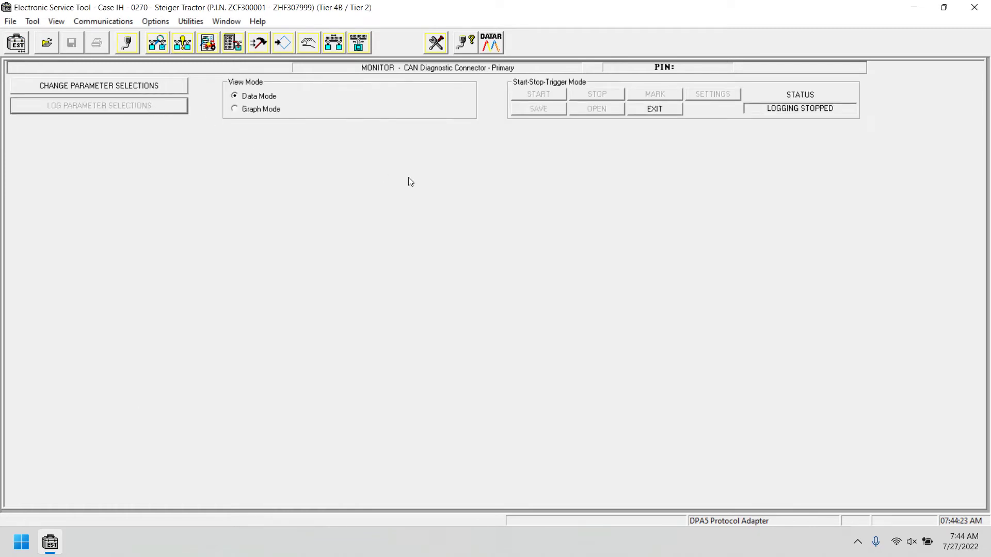
click(241, 110)
On the Programming screen, view and cancel the controller download setup, then request the Armrest Control Module's information and cancel.
click(233, 44)
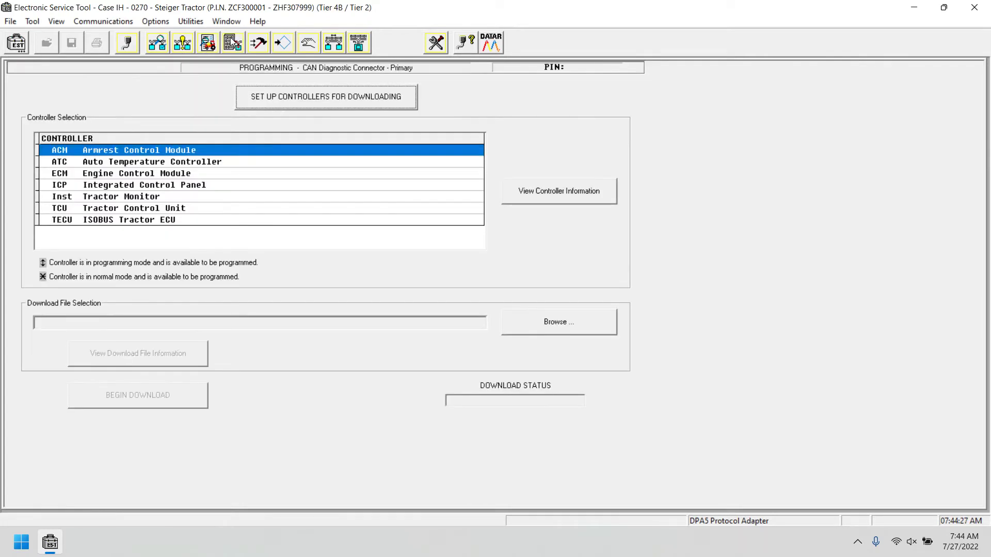
click(339, 99)
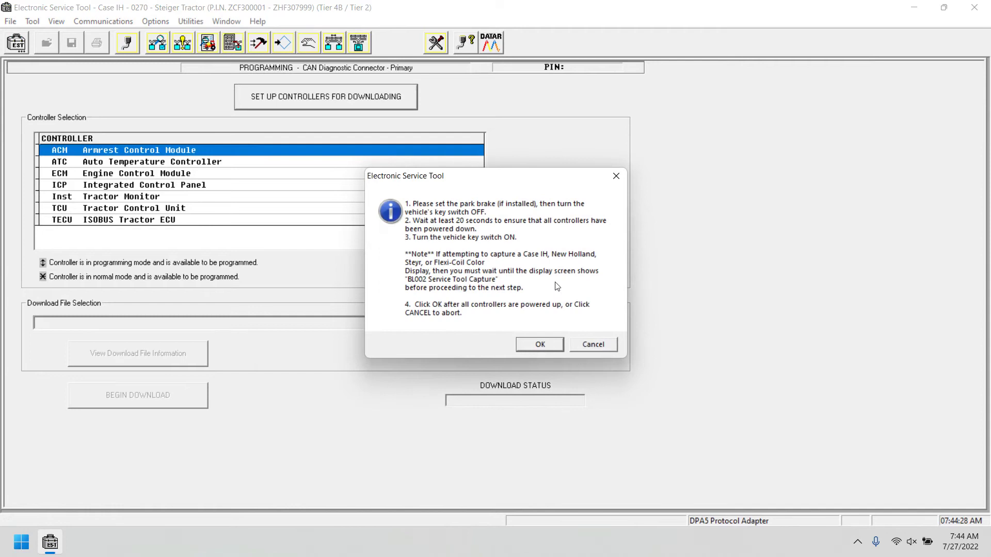
click(589, 349)
click(578, 200)
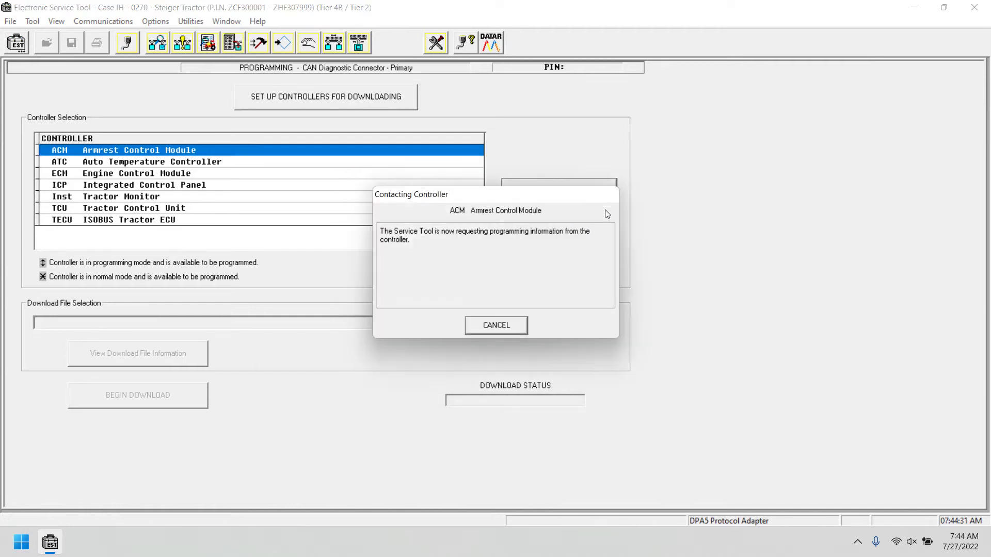
click(513, 324)
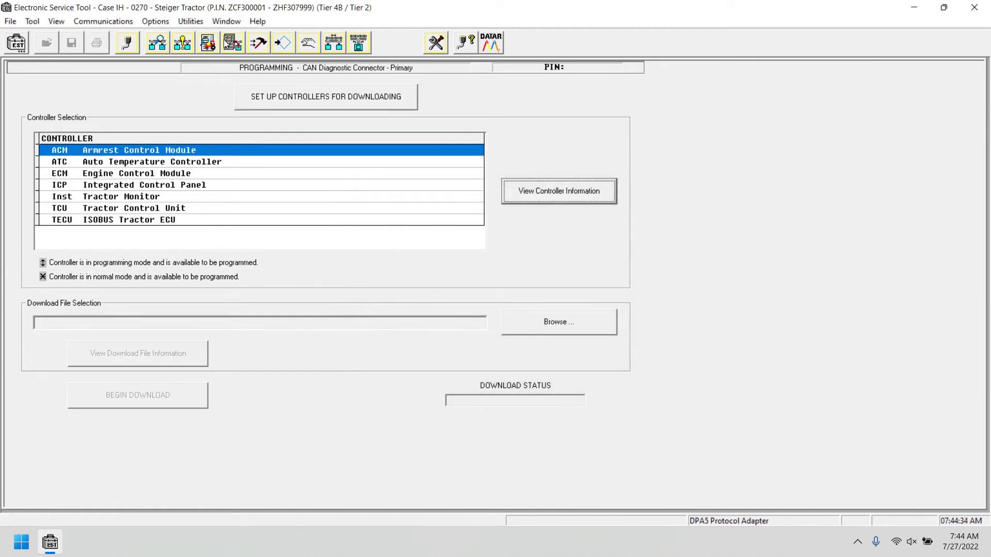
View the additional engine diagnostic tools, then look through the list of configuration items.
click(252, 49)
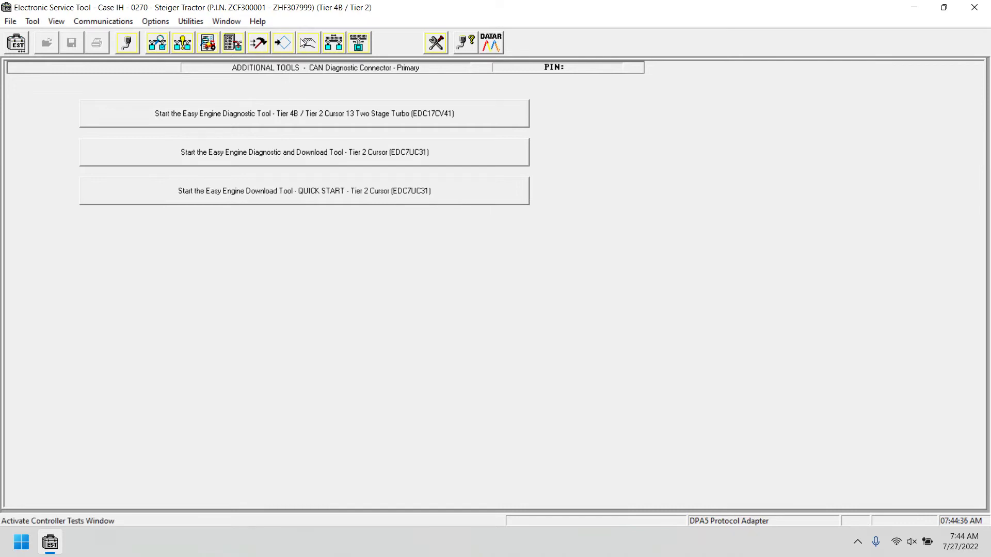
click(283, 42)
scroll(319, 146, down, 1)
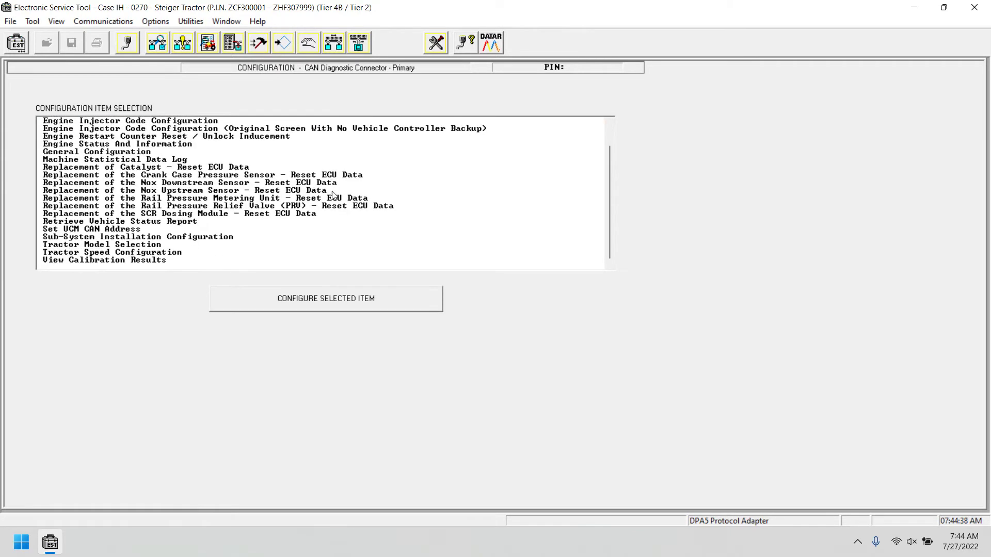
Open the ACM basic configuration, try to set up the controller for configuring, and exit the configuration.
click(333, 304)
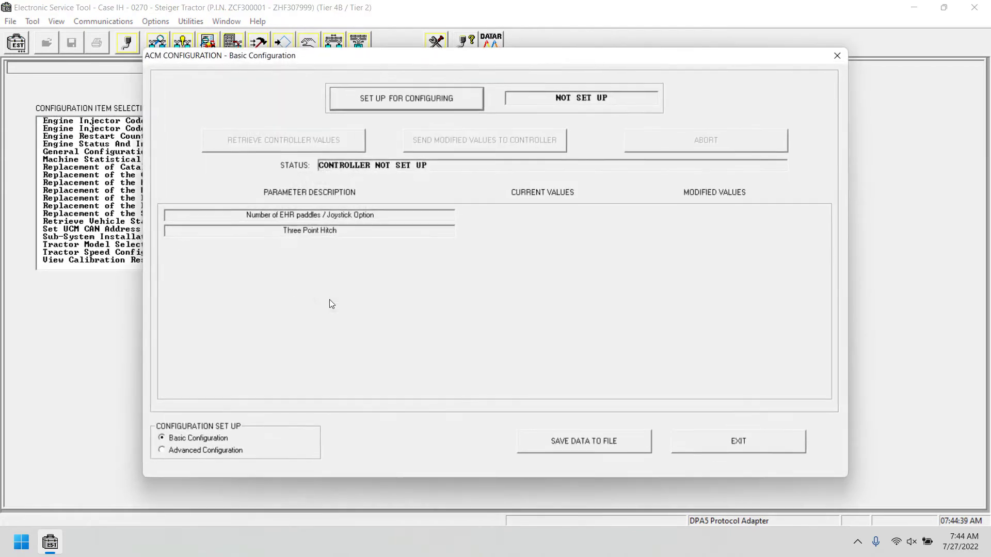
click(387, 97)
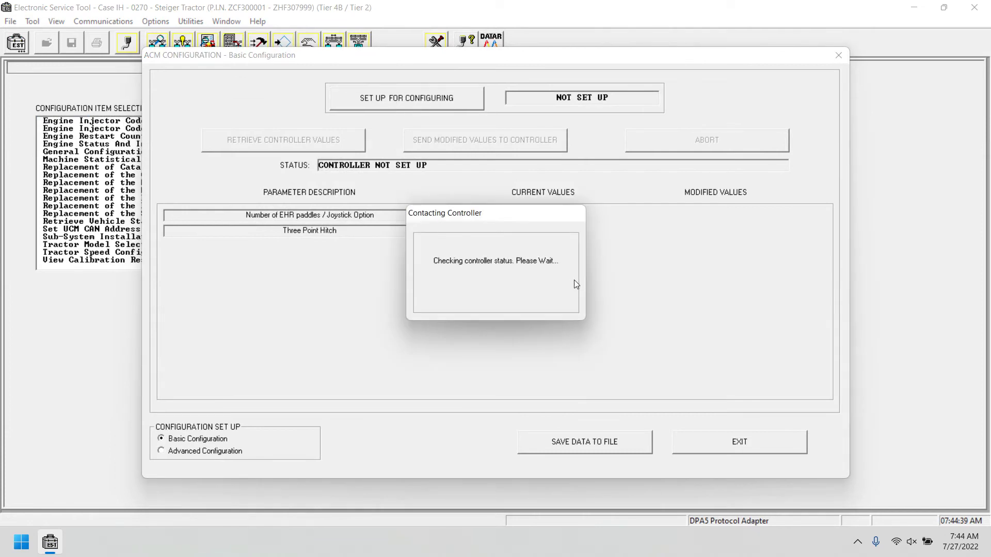
click(712, 434)
Open the message filters for the raw messages and look through the controller list and the PGN list.
click(344, 41)
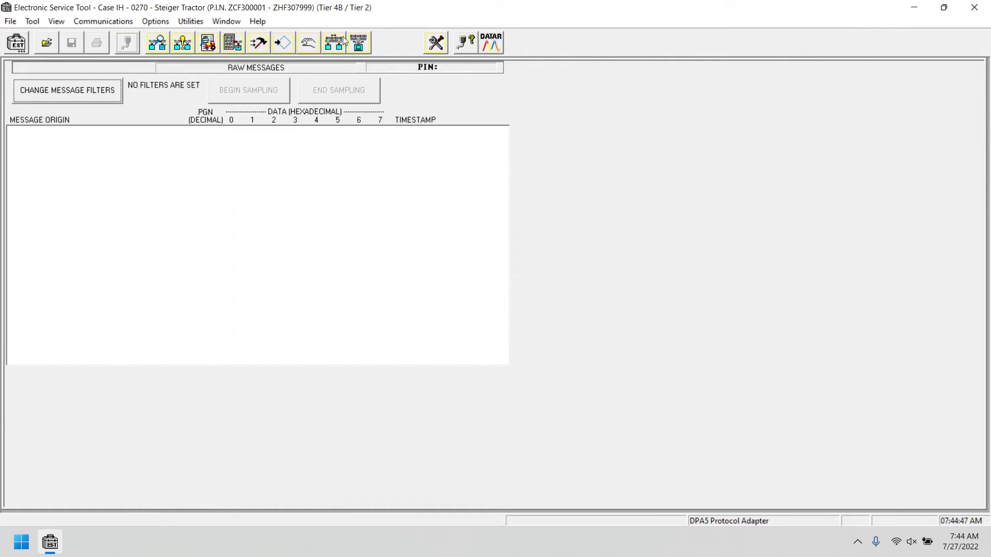
click(104, 92)
scroll(375, 250, down, 1)
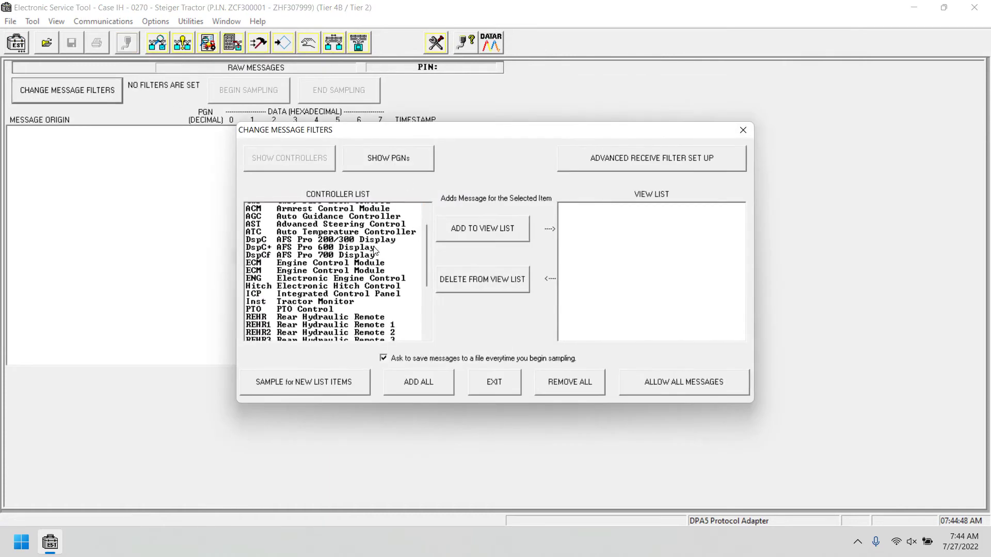
scroll(375, 250, down, 5)
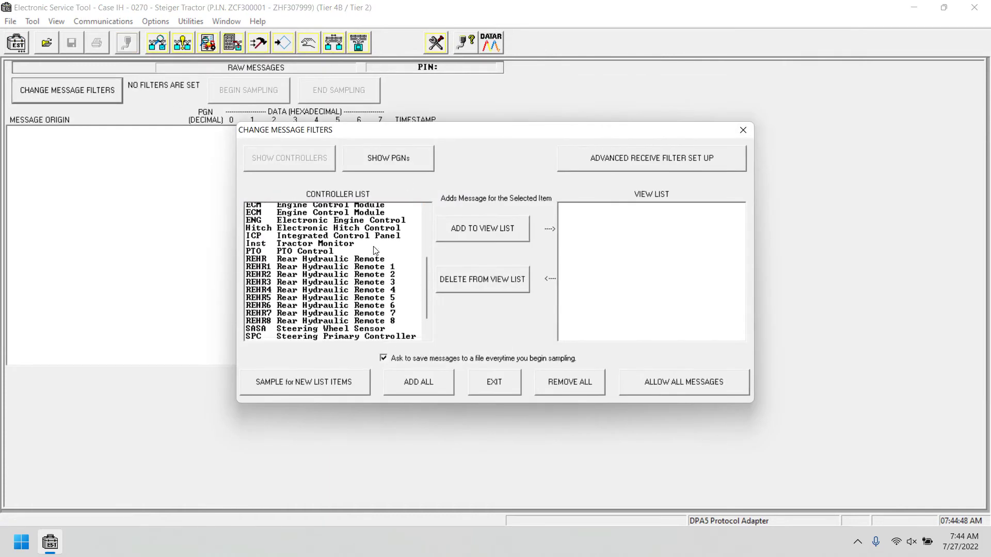
click(355, 151)
scroll(393, 227, down, 4)
scroll(393, 229, down, 7)
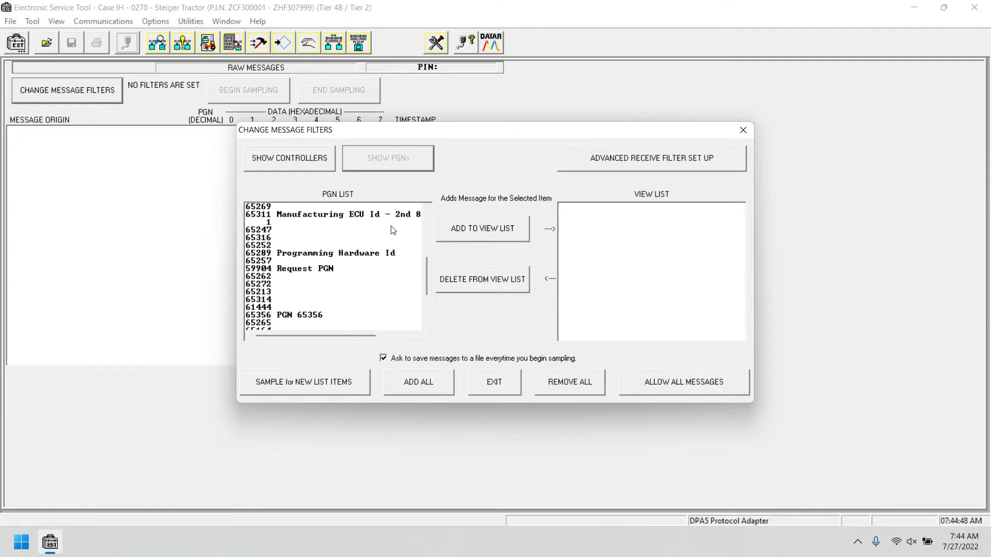
Look through the transport protocol node addresses in the advanced receive filter setup, then exit it.
click(577, 165)
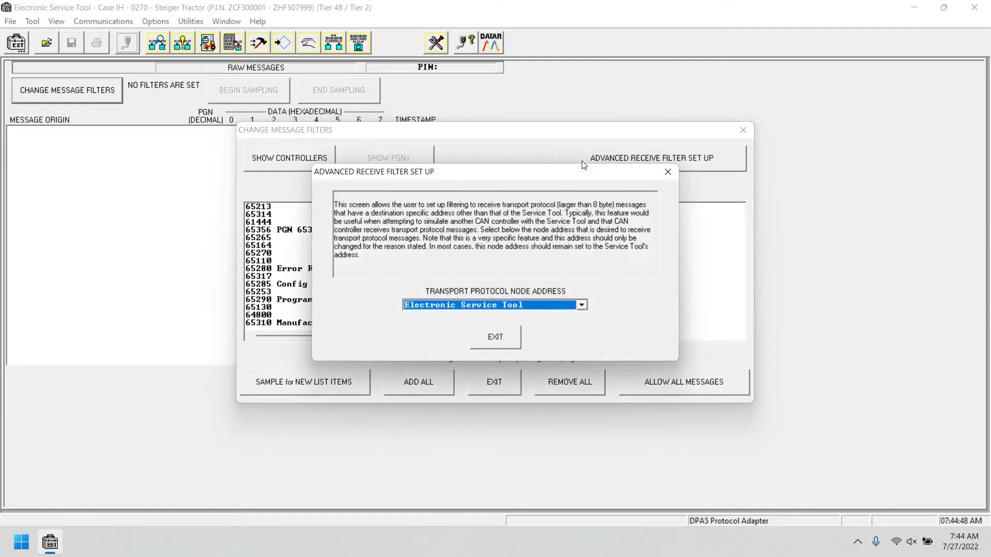
click(532, 303)
scroll(536, 334, up, 1)
scroll(538, 335, up, 7)
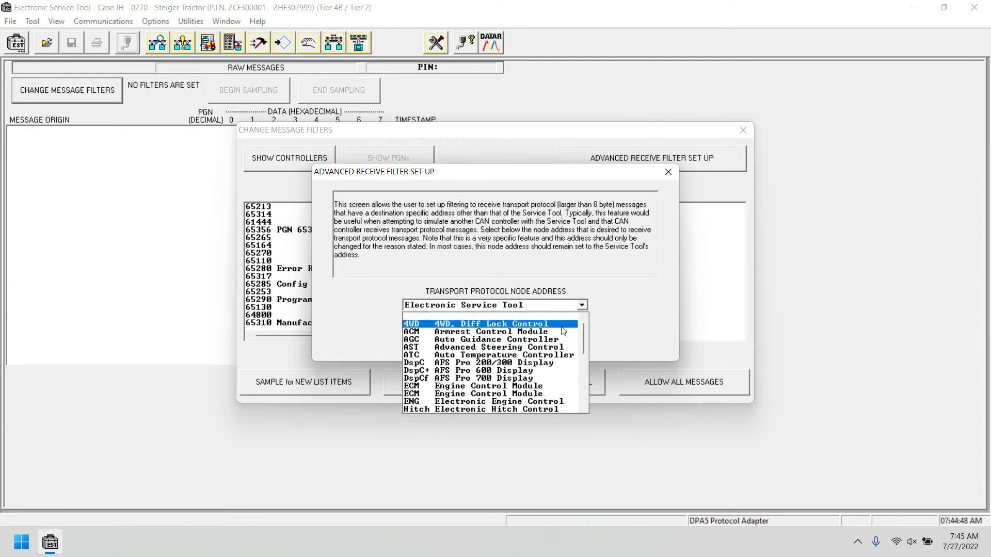
scroll(576, 332, up, 1)
click(495, 316)
click(502, 336)
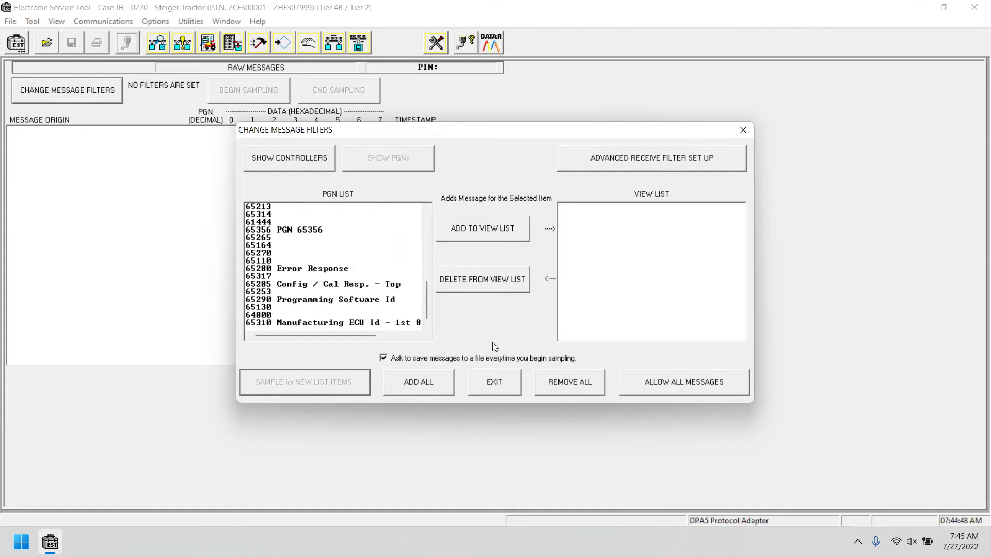
View the notice for allowing all data bus messages, cancel it, and exit the message filters.
click(670, 393)
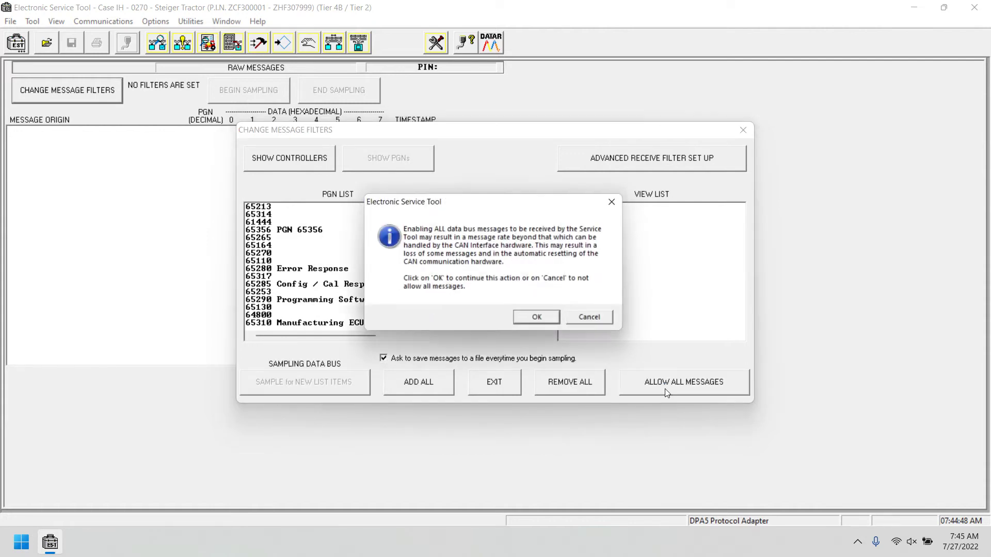
click(580, 321)
click(509, 386)
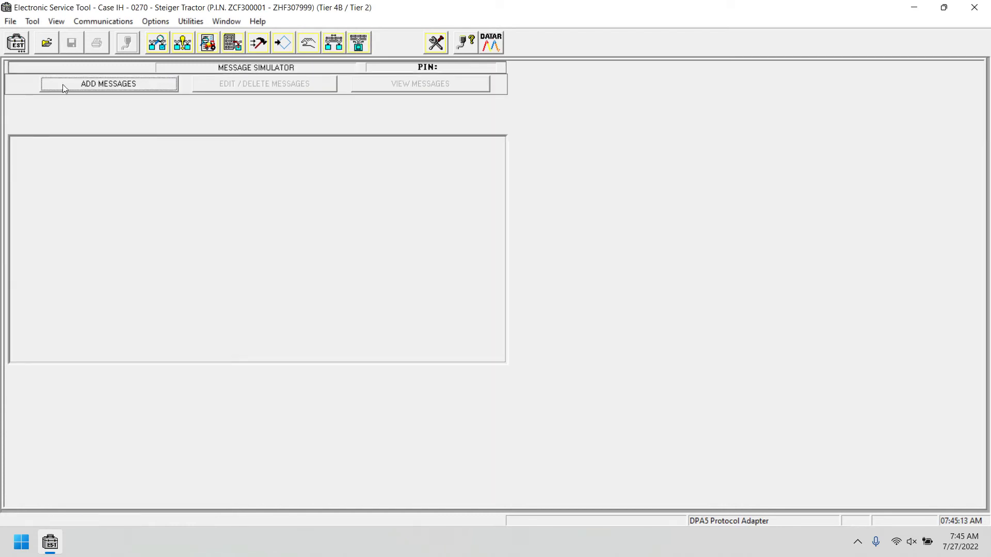
Open the form for adding a simulator message and look through its destination and source controller lists.
click(75, 86)
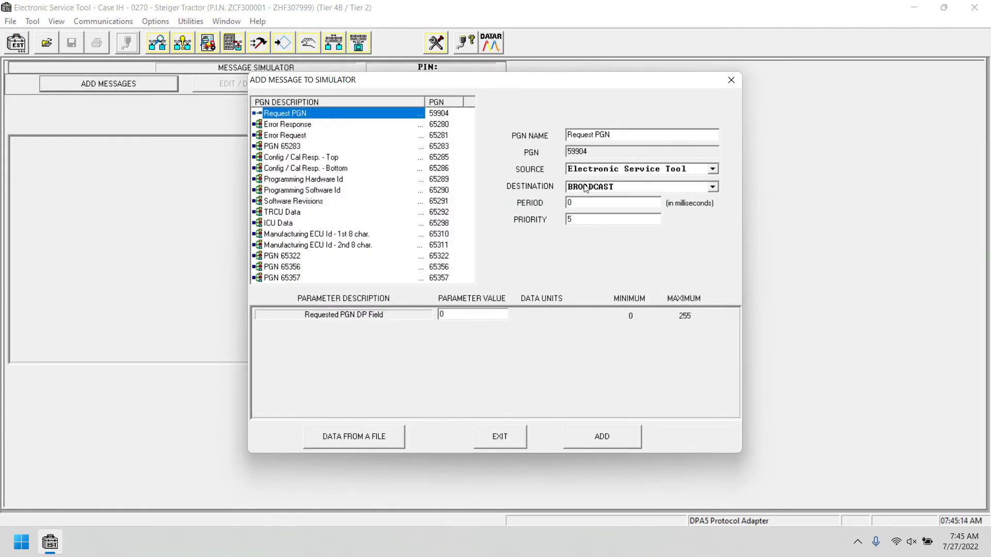
click(586, 188)
scroll(645, 223, up, 5)
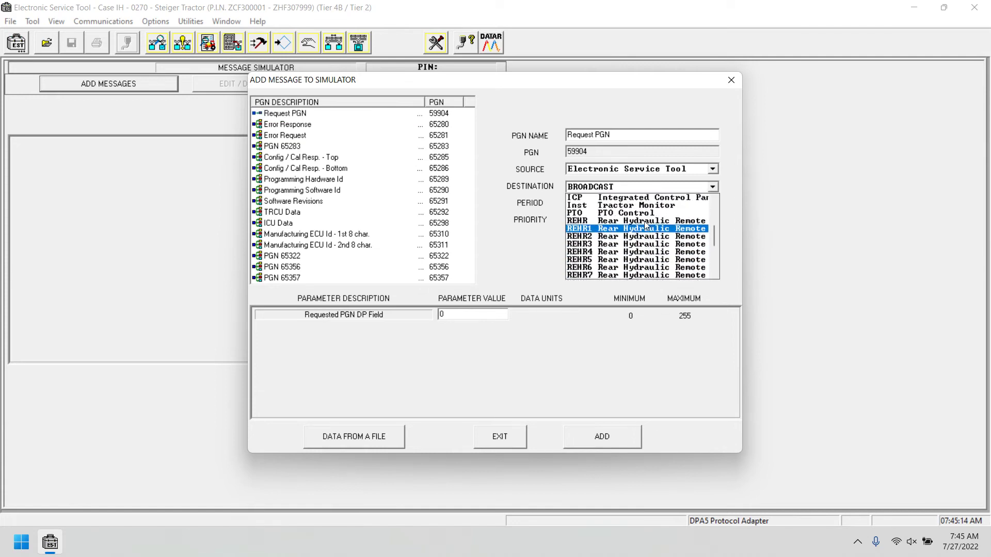
scroll(645, 223, up, 6)
click(658, 191)
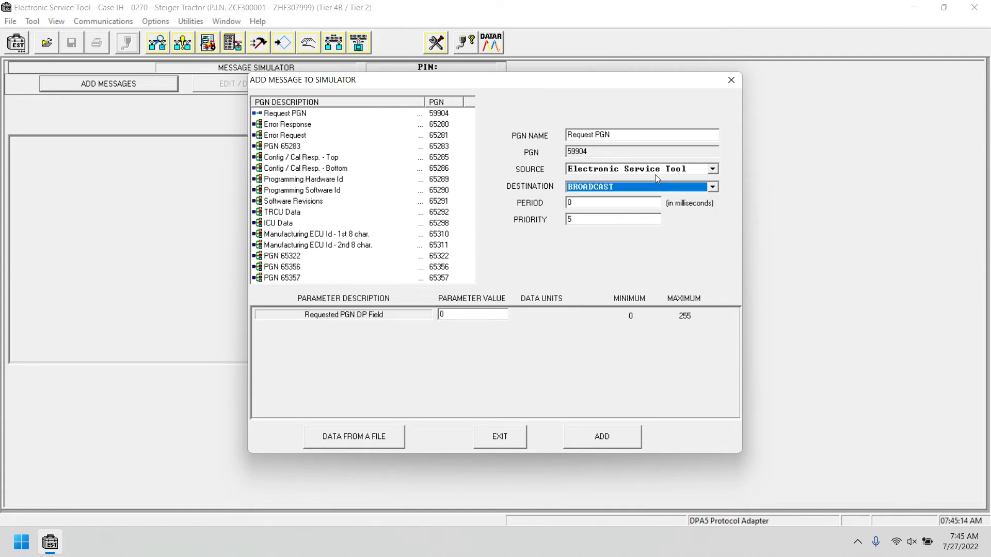
click(655, 187)
scroll(635, 217, up, 10)
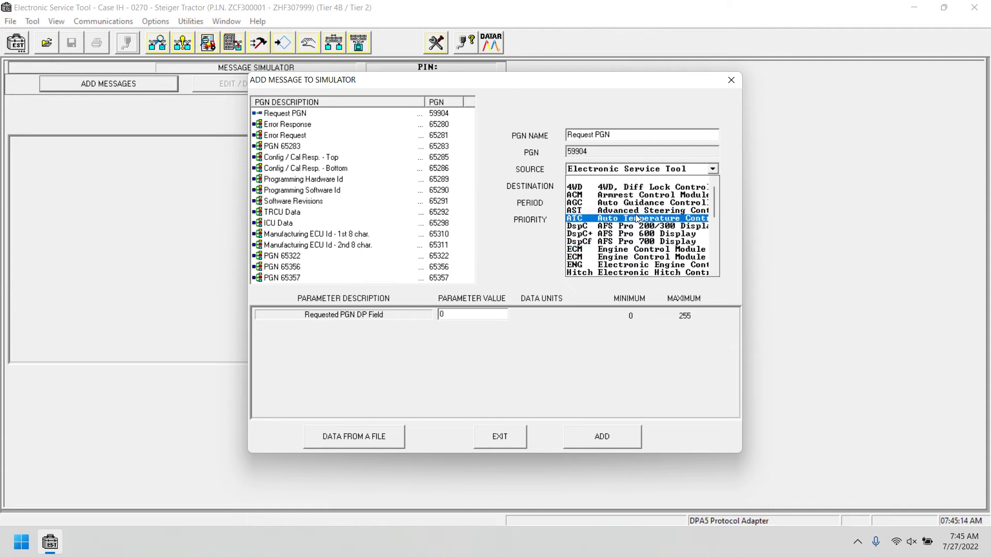
Add PGN 65356 to the message simulator with its default settings, check the LPM Hardware Installed parameter, and exit the form.
click(406, 216)
click(282, 267)
click(601, 437)
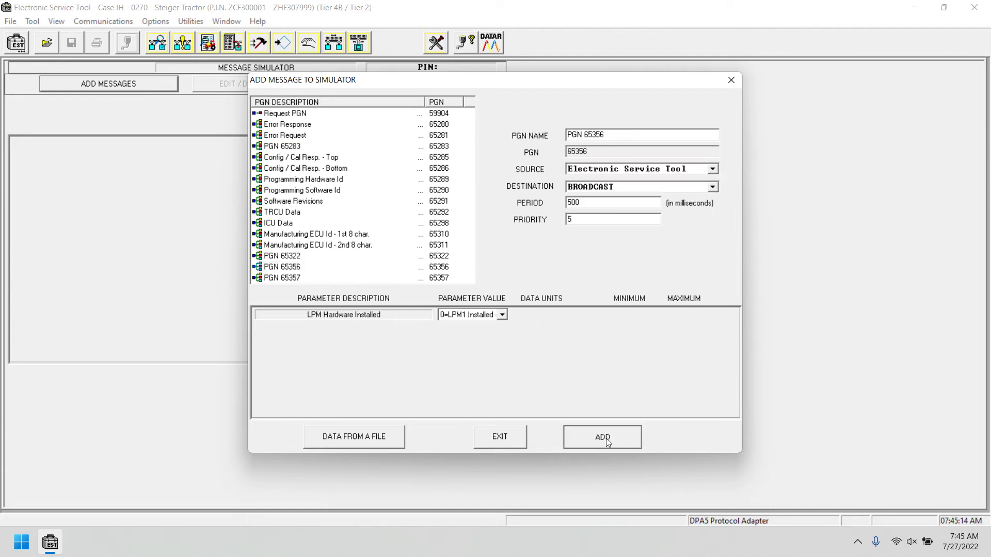
click(476, 315)
click(477, 317)
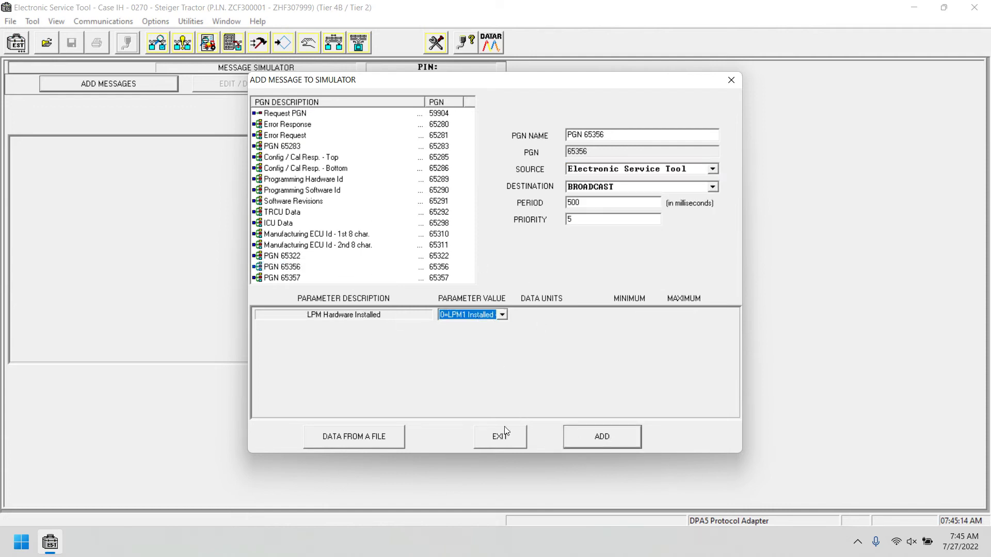
click(513, 438)
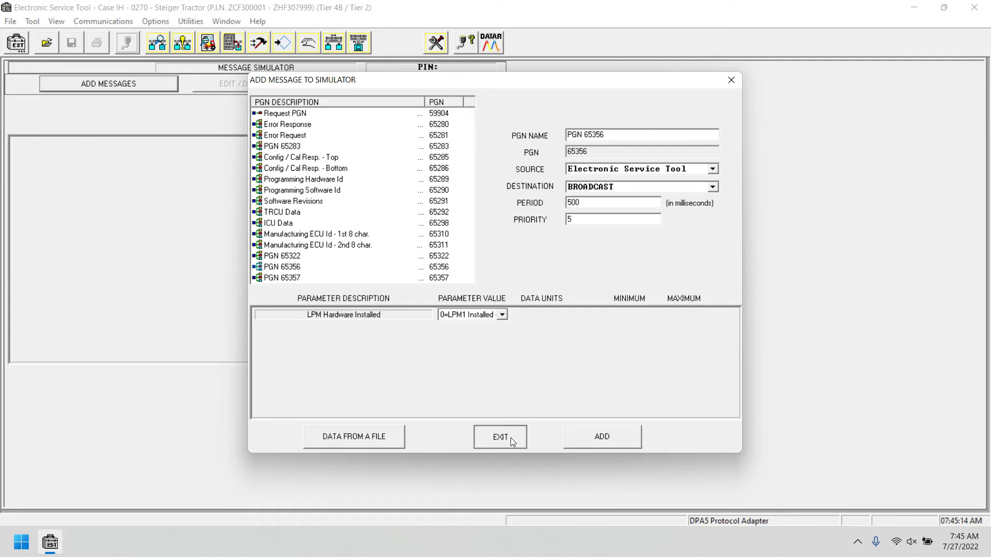
Read through the cable and adapter help for the tractor, and view the DATAR data recorder selection before closing it.
click(465, 42)
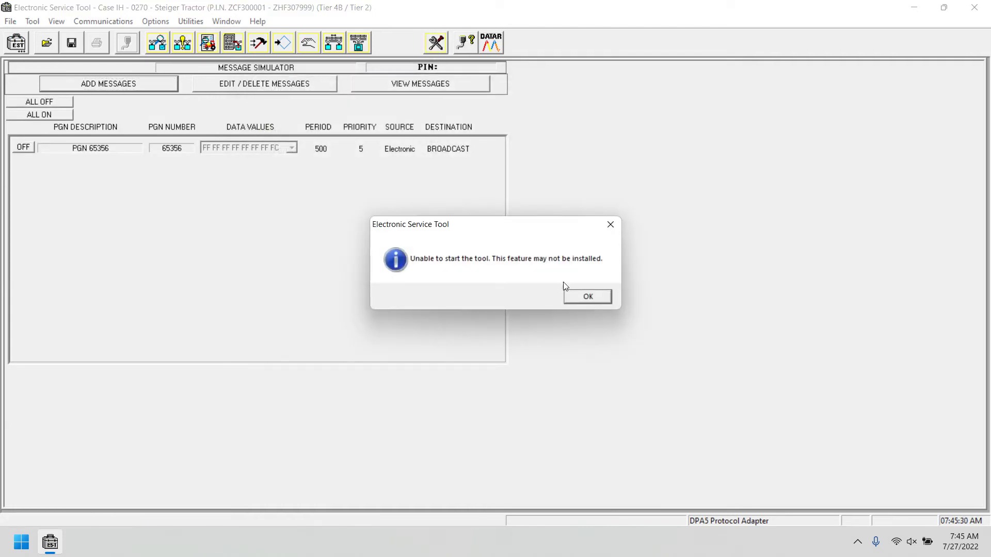
click(588, 296)
click(465, 41)
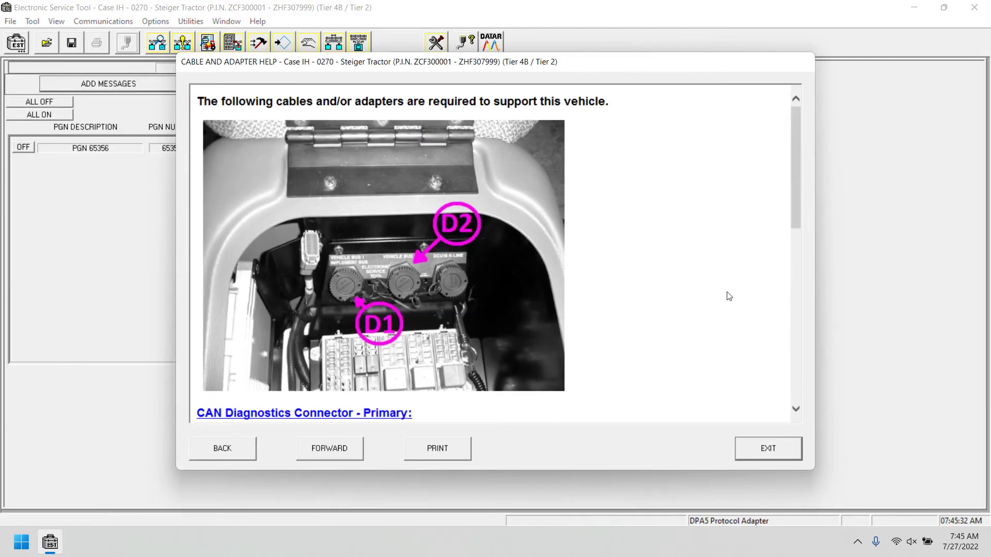
scroll(728, 299, down, 10)
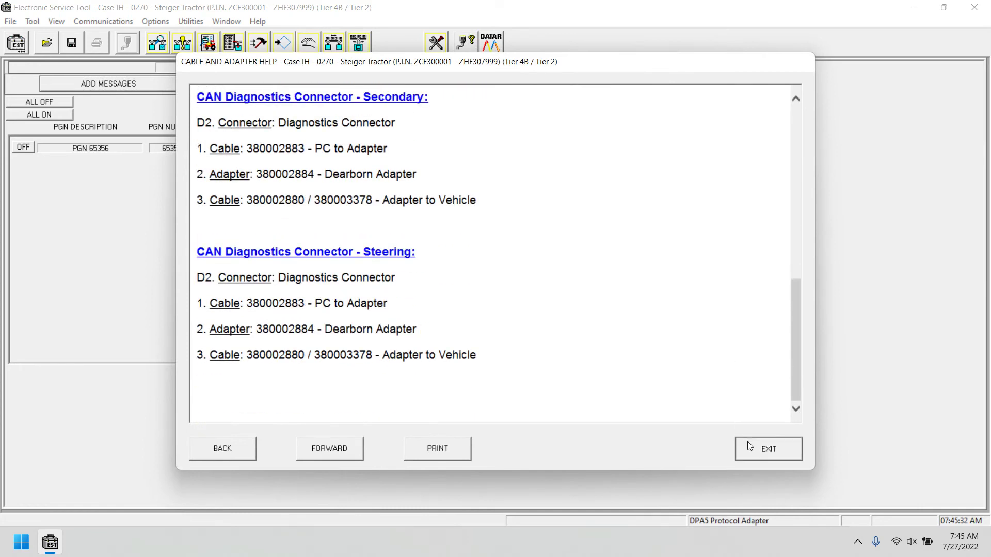
click(749, 446)
click(493, 47)
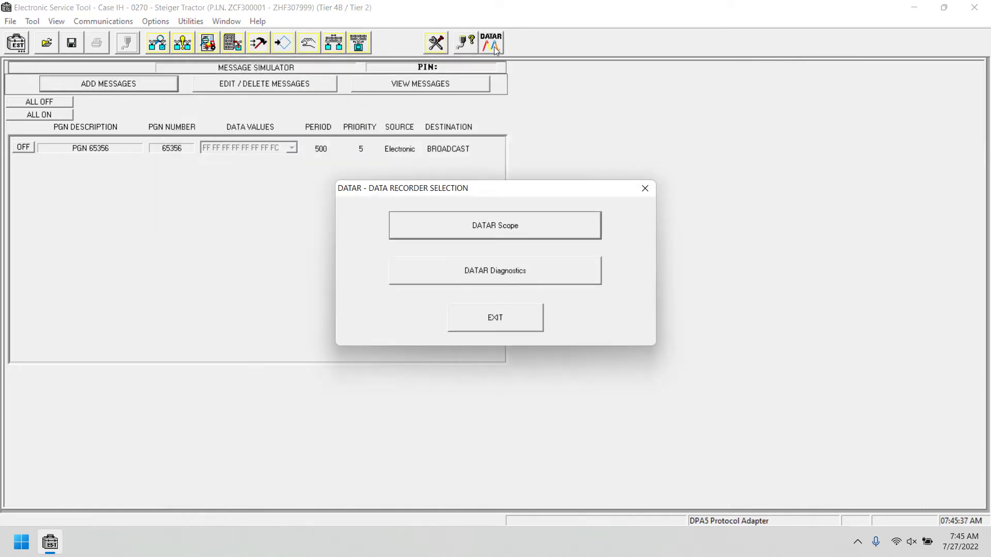
click(642, 194)
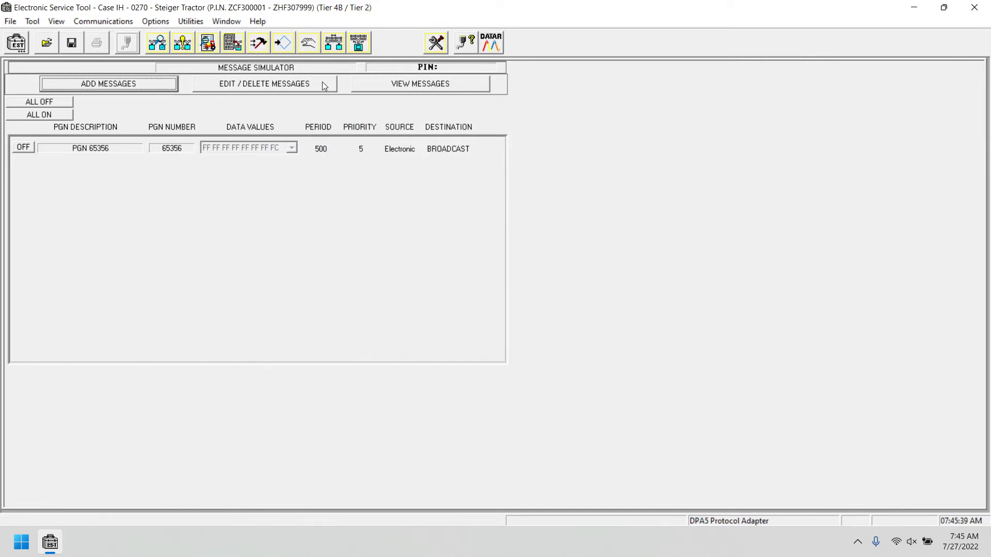
Review the PGN 65356 message in the edit/delete and view dialogs, and turn all simulator messages on.
click(322, 82)
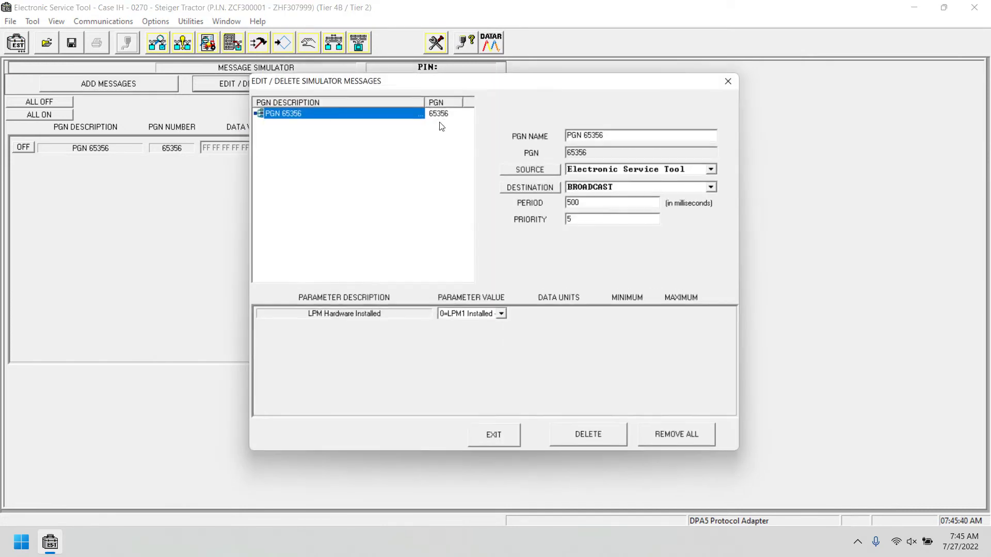
click(724, 80)
click(464, 84)
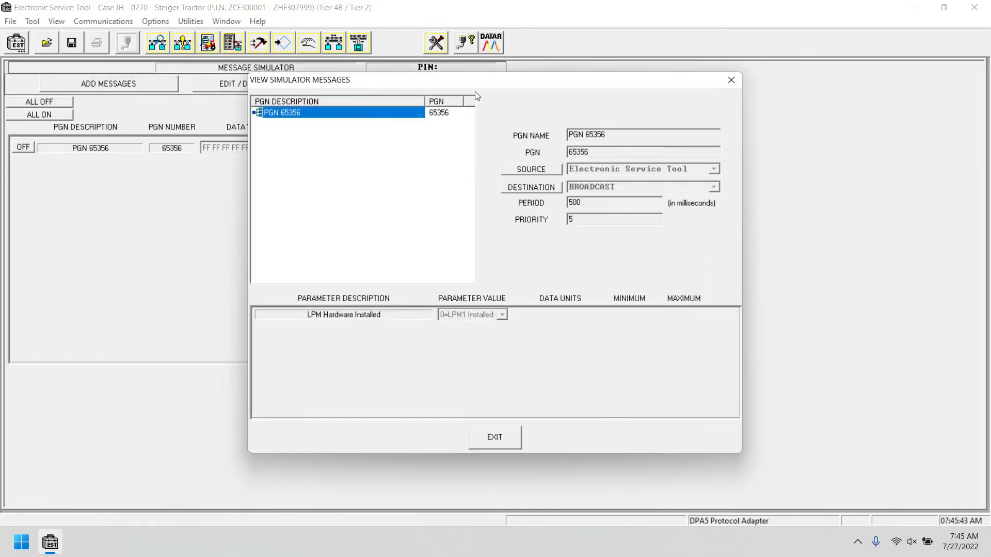
click(730, 80)
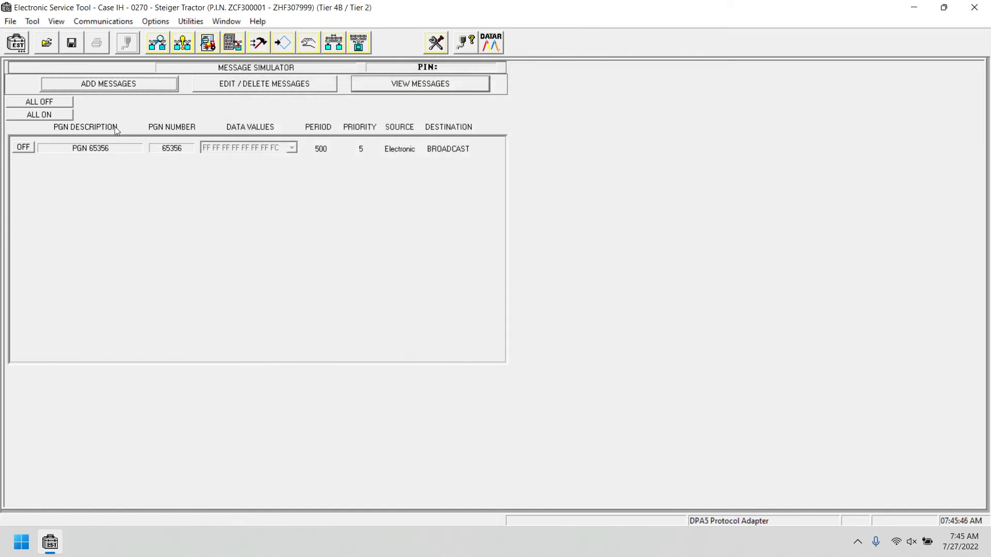
click(57, 113)
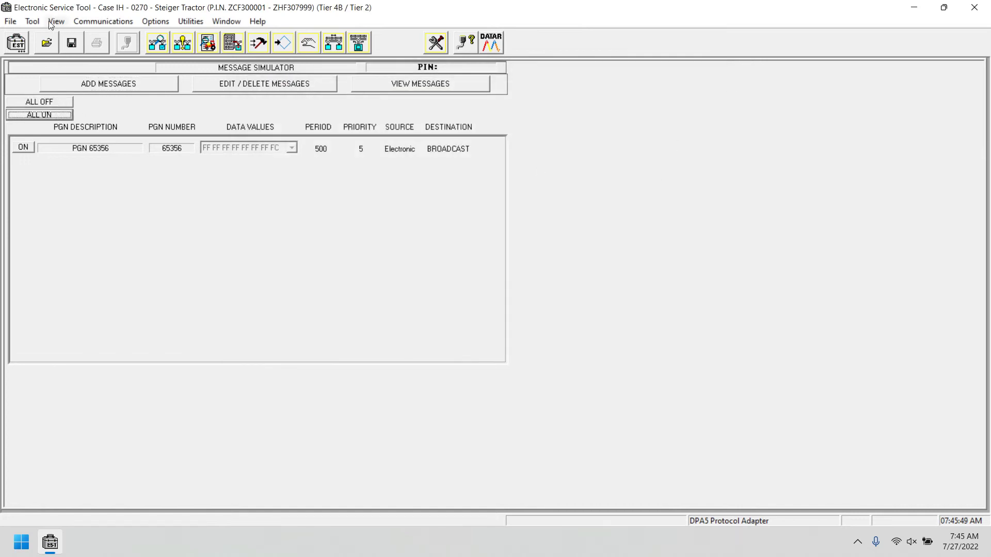
Switch the service tool mode to Bus Monitor/Simulator or Second Service Tool, cancel the vehicle PIN entry, and decline the data consent.
click(182, 22)
mouse_move(233, 36)
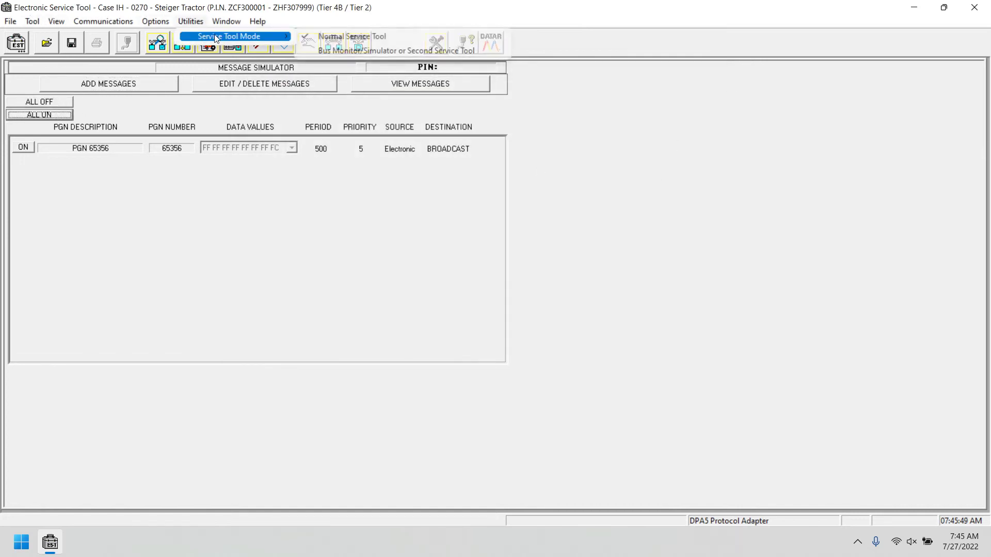
click(330, 50)
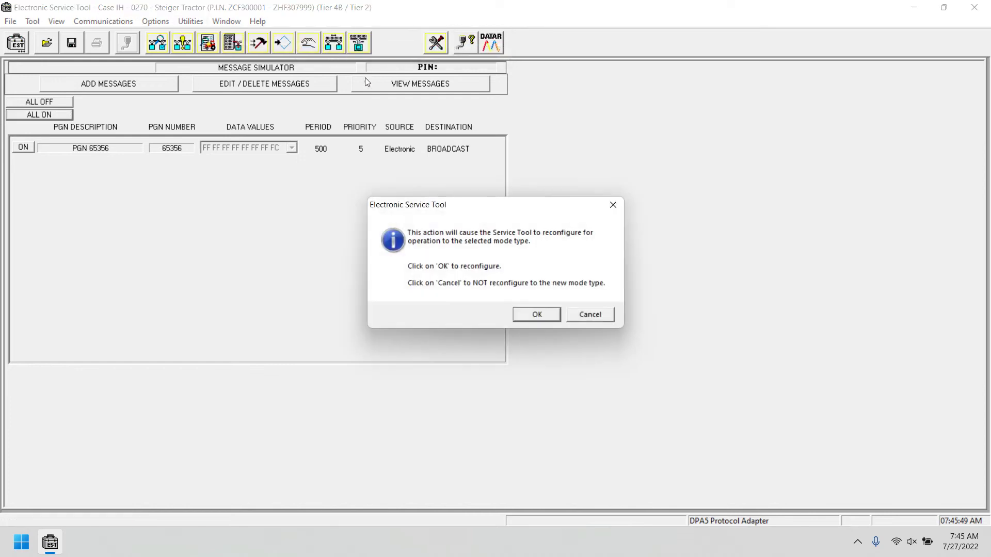
click(530, 315)
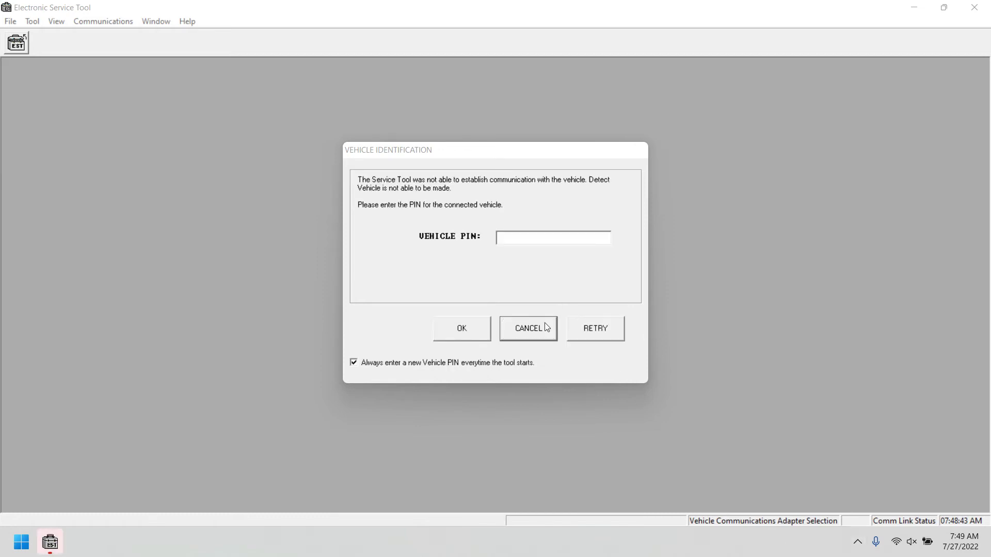
click(540, 325)
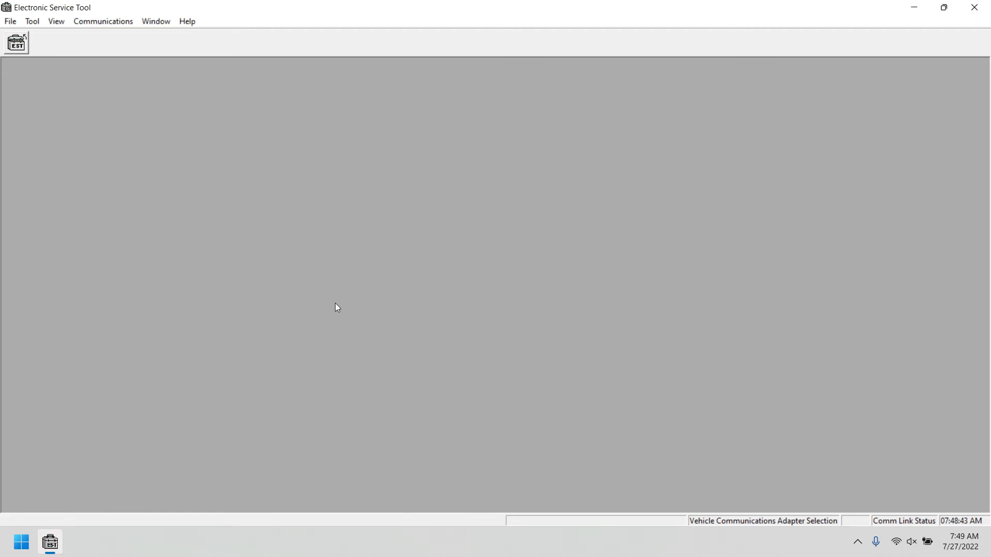
click(857, 541)
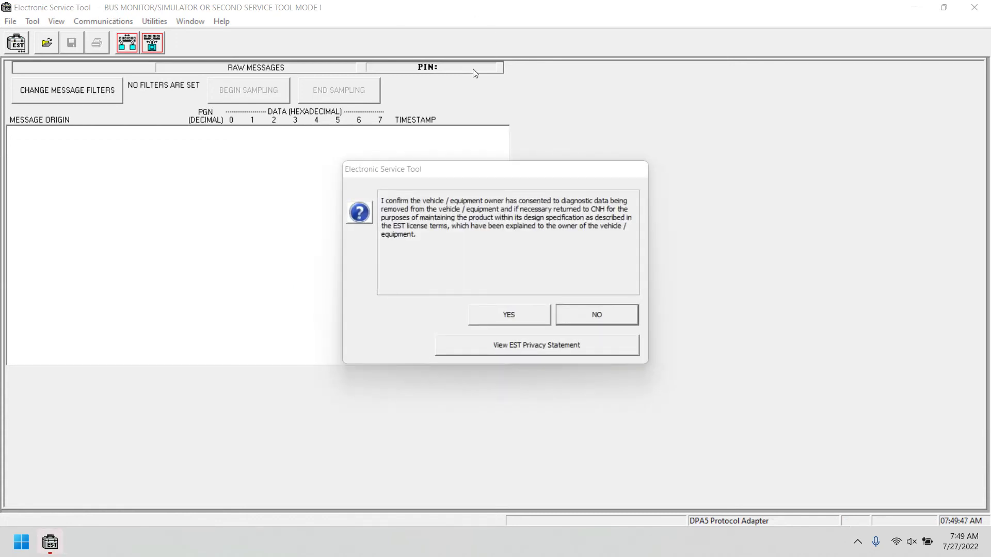
click(598, 315)
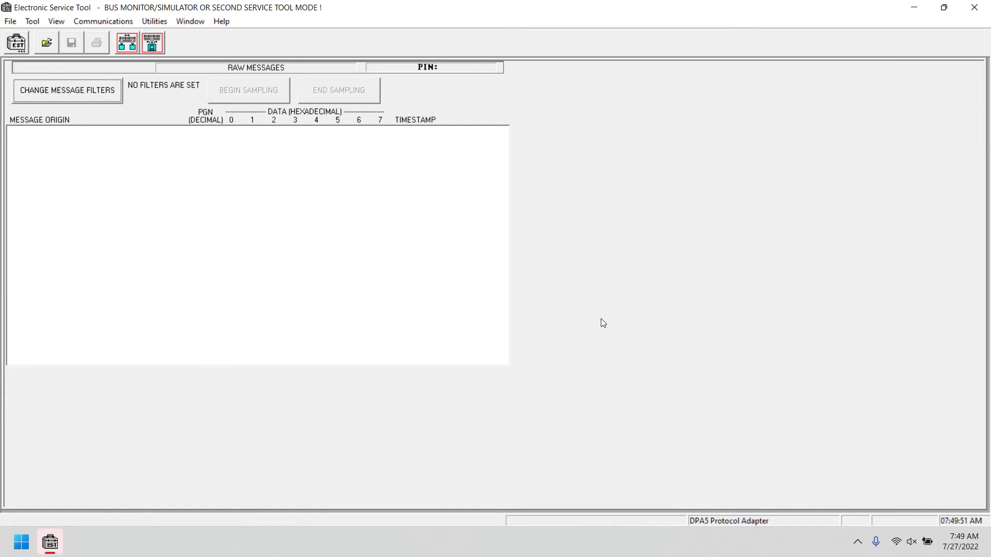
Open the raw message filters and add REHR4, SSS, TCU, TECU and Trans to the view list, followed by all remaining controllers.
click(67, 96)
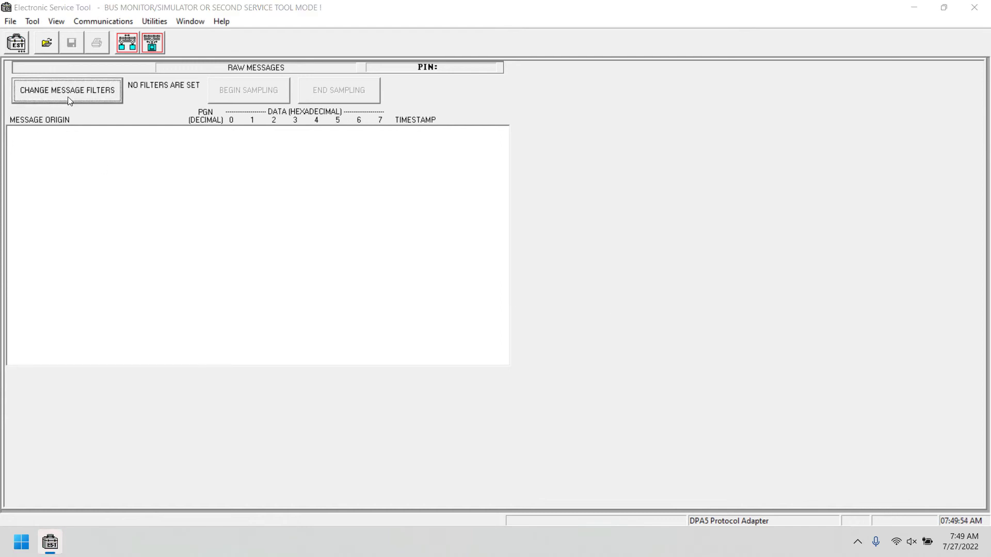
scroll(379, 253, down, 5)
click(372, 246)
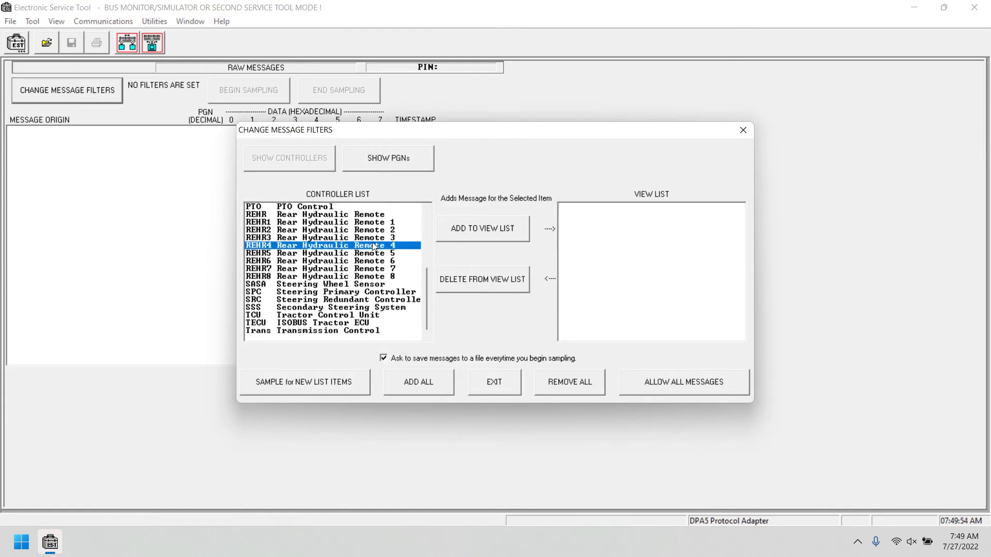
click(483, 234)
click(408, 331)
shift+click(408, 308)
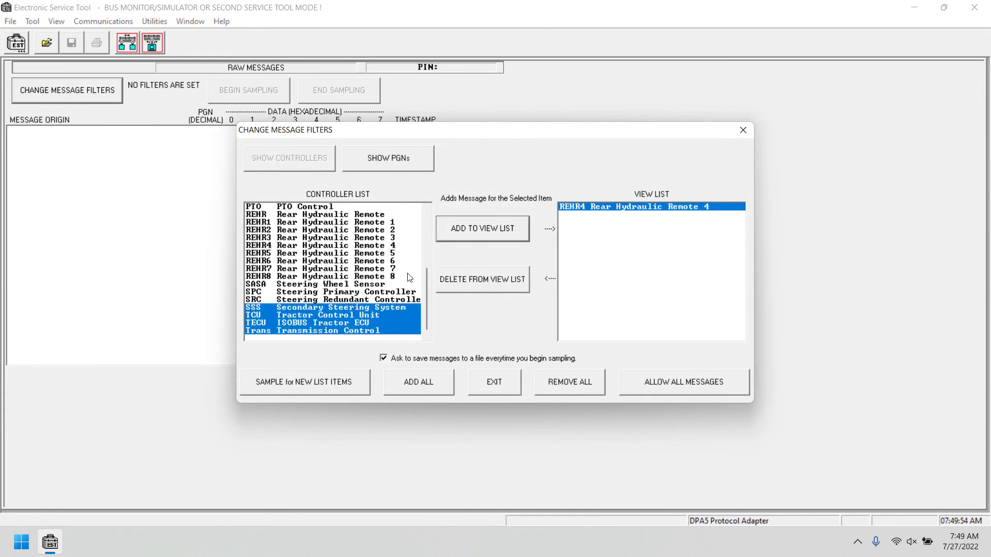
click(462, 229)
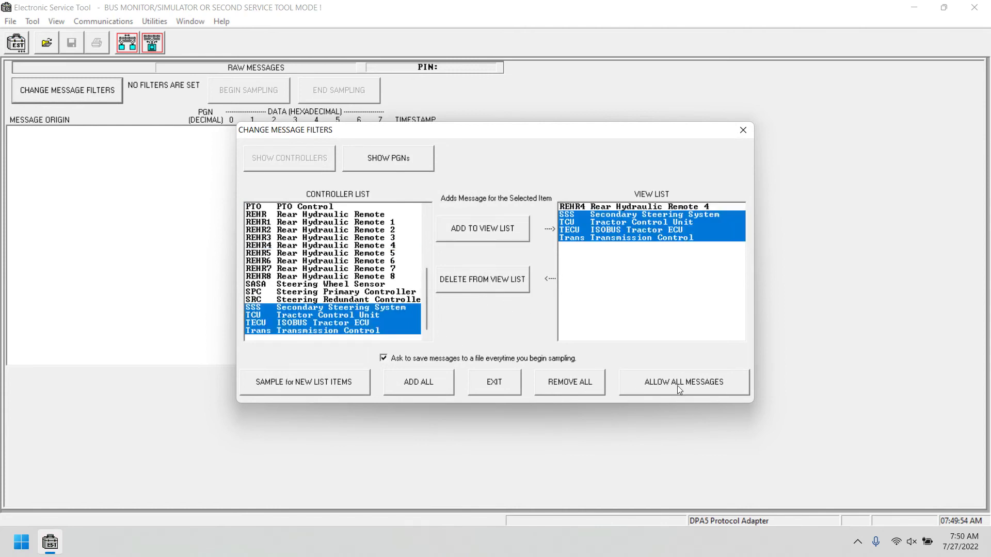
click(436, 383)
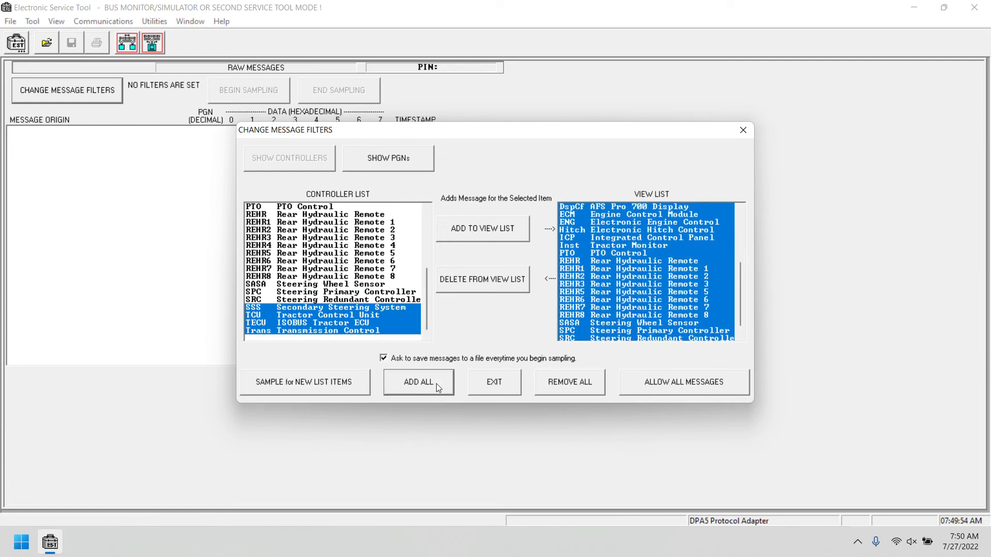
Allow all data bus messages in the filters, exit the filter setup, and begin sampling raw messages.
click(661, 384)
click(530, 322)
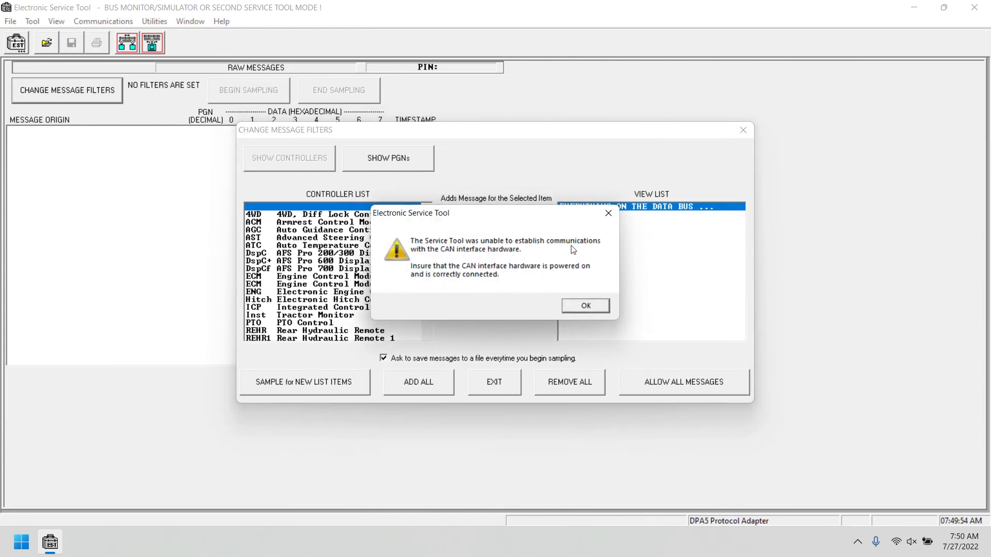
click(592, 309)
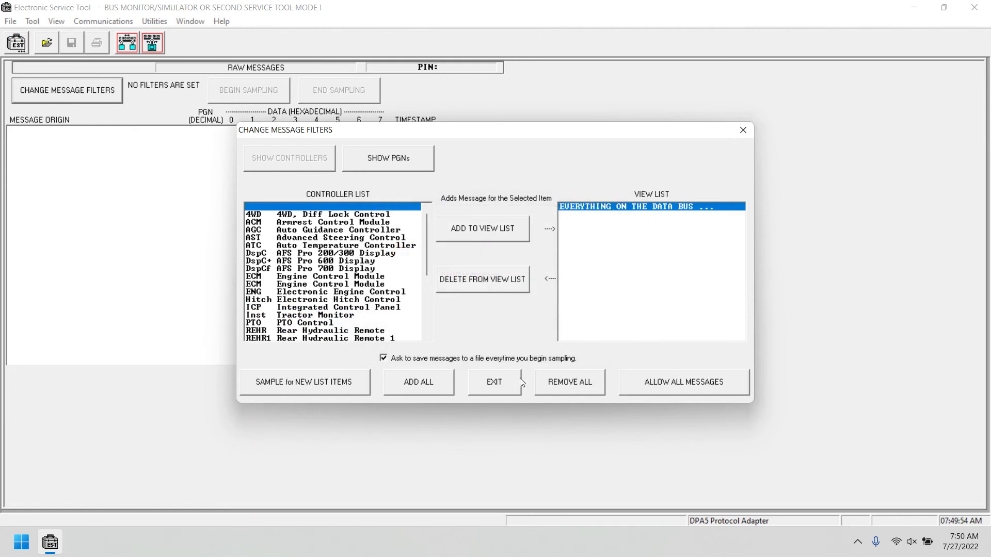
click(499, 384)
click(243, 88)
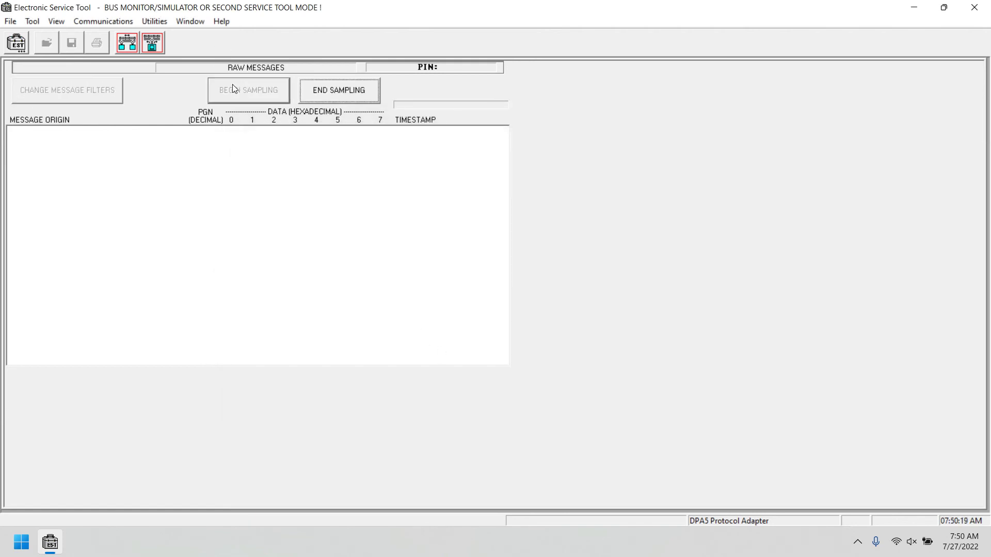
Open the message simulator, and view the list of update versions in the Electronic Service Tool's program information.
click(153, 41)
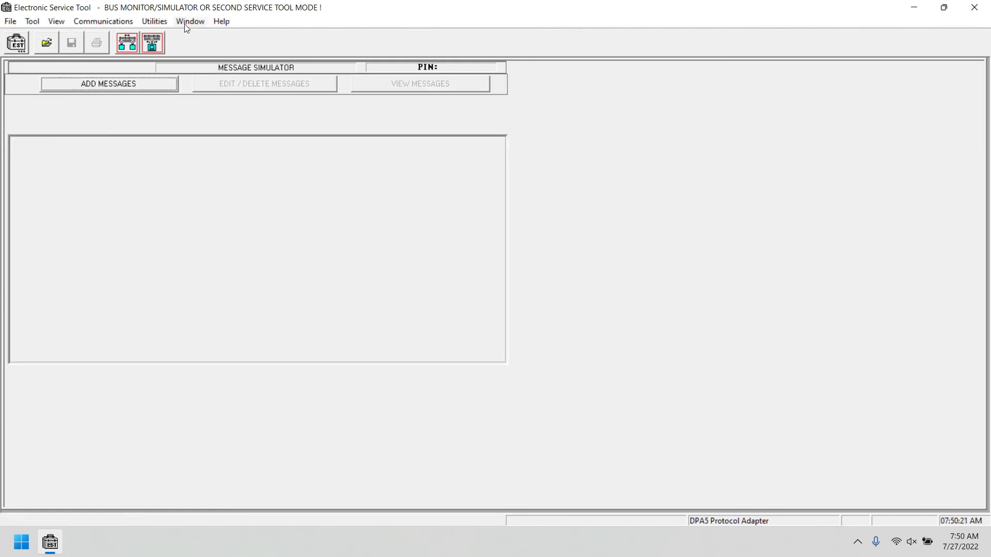
click(225, 22)
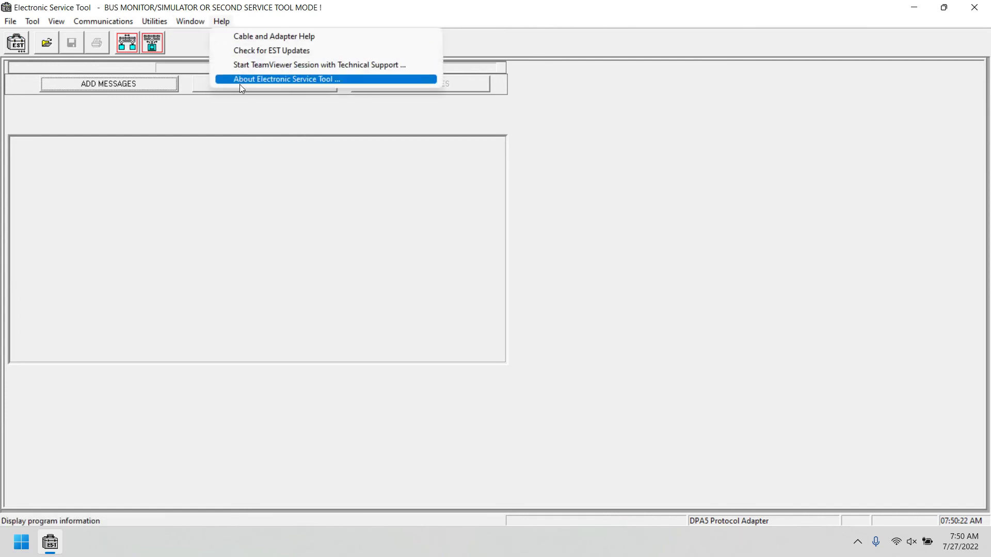
click(239, 82)
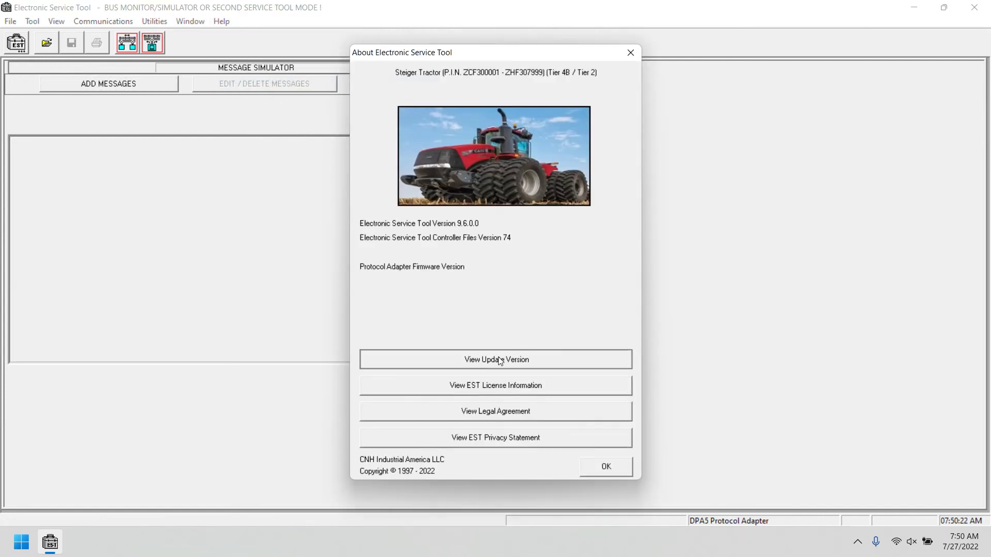
click(497, 358)
drag(481, 248, 485, 295)
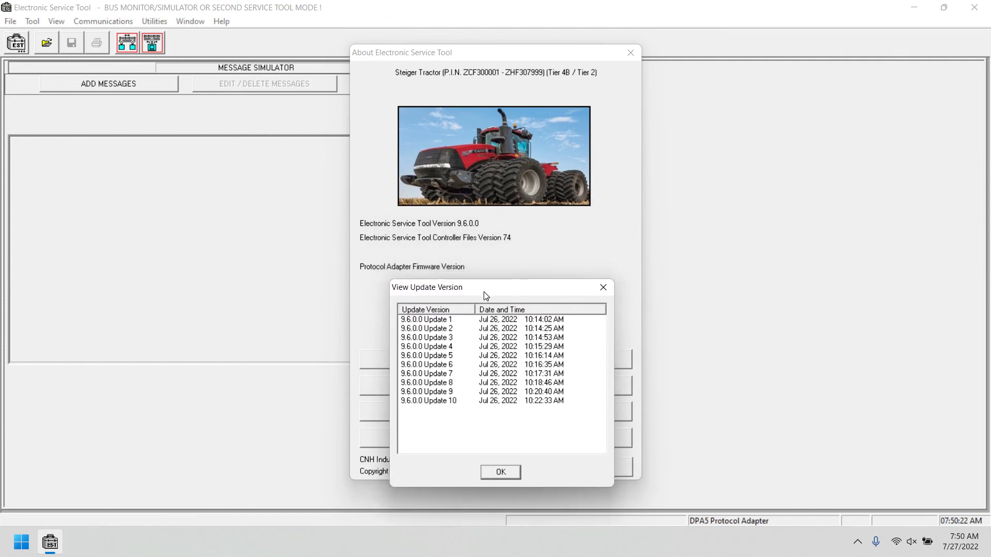
click(429, 542)
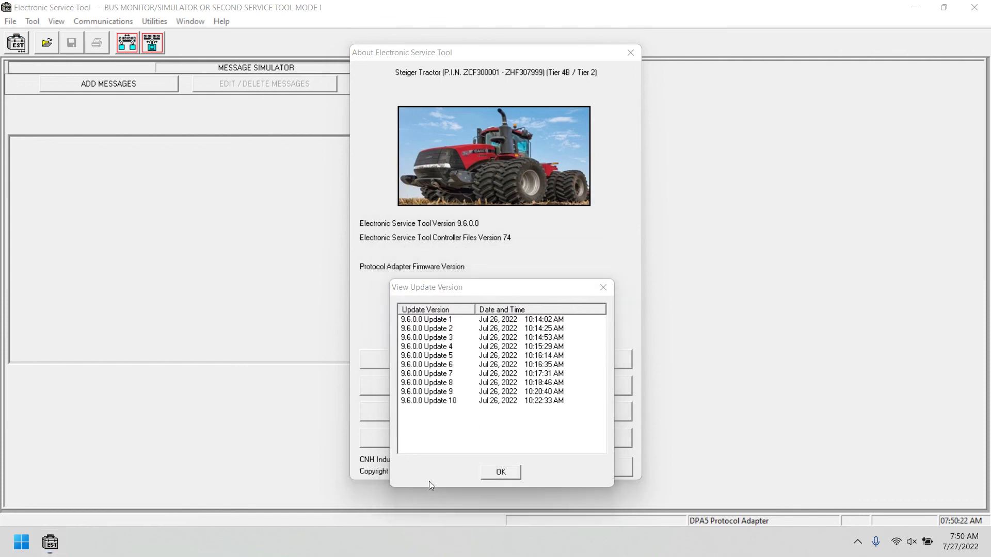